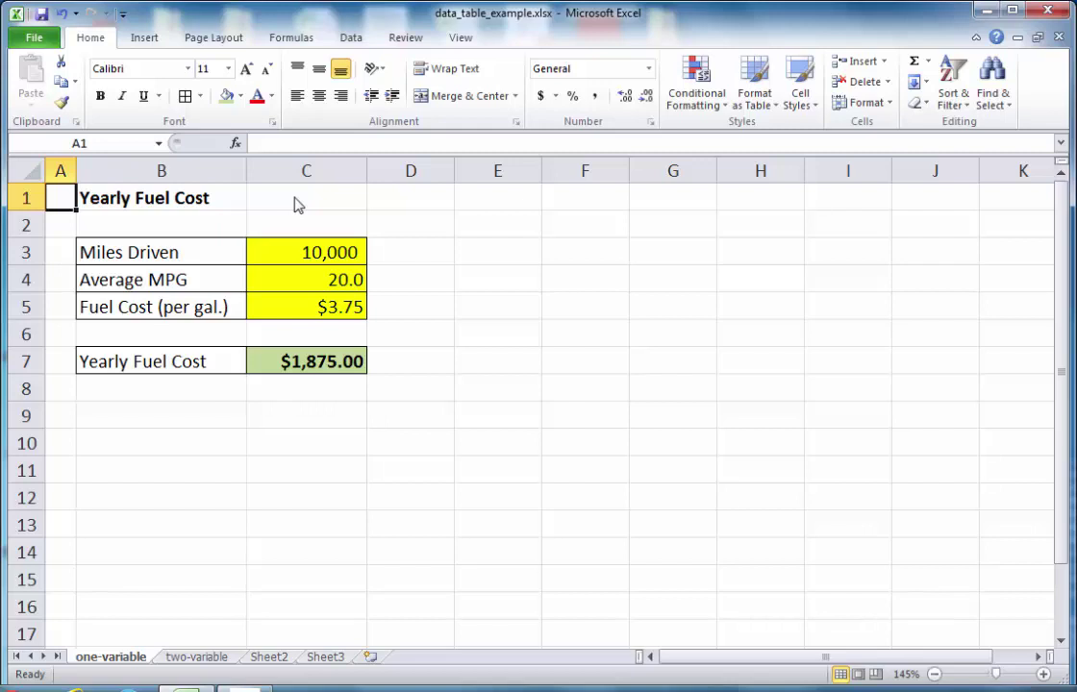
Step: Test the Miles Driven cell C3 with 7,000, and set it back to 10,000
{"action": "left_click", "coordinate": [329, 251]}
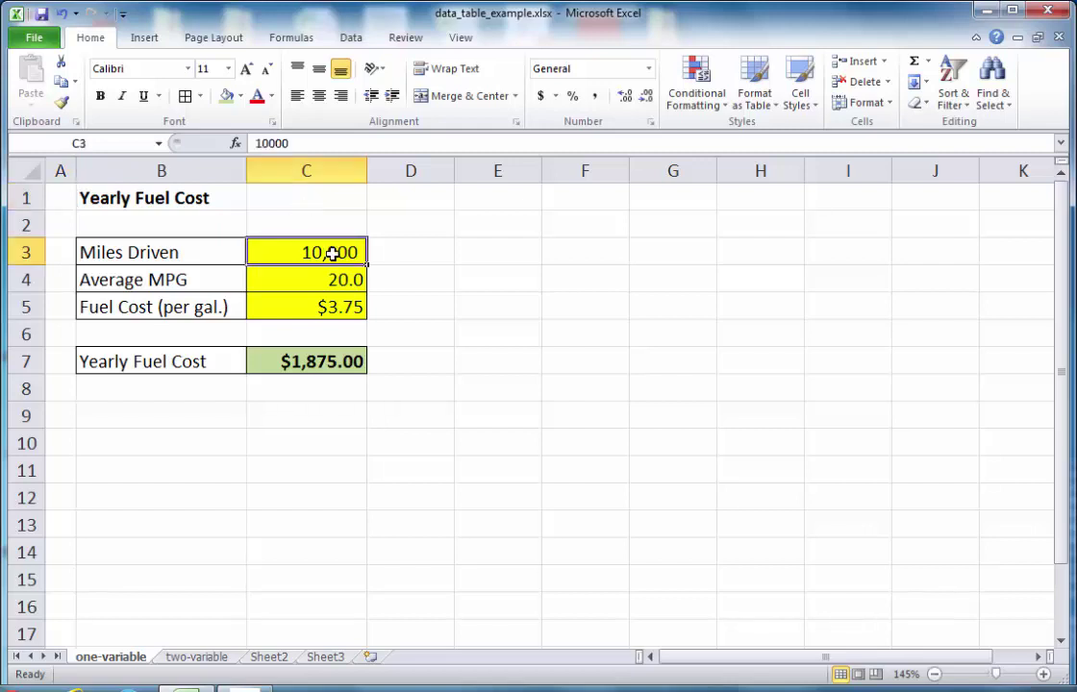
{"action": "type", "text": "7,000"}
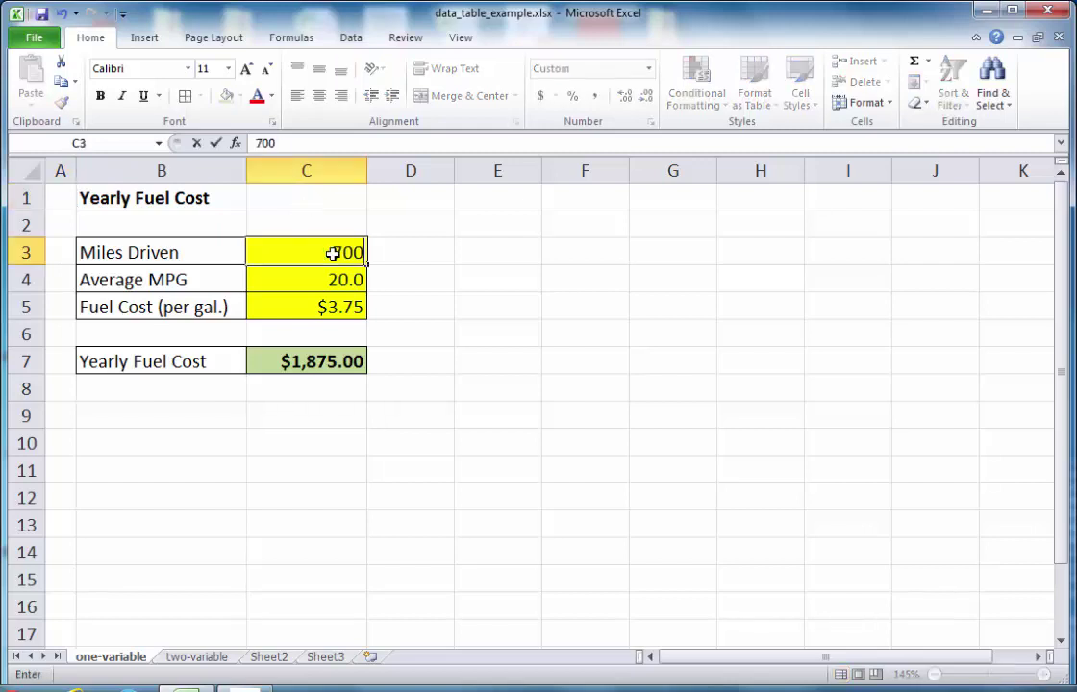
{"action": "key", "text": "Return"}
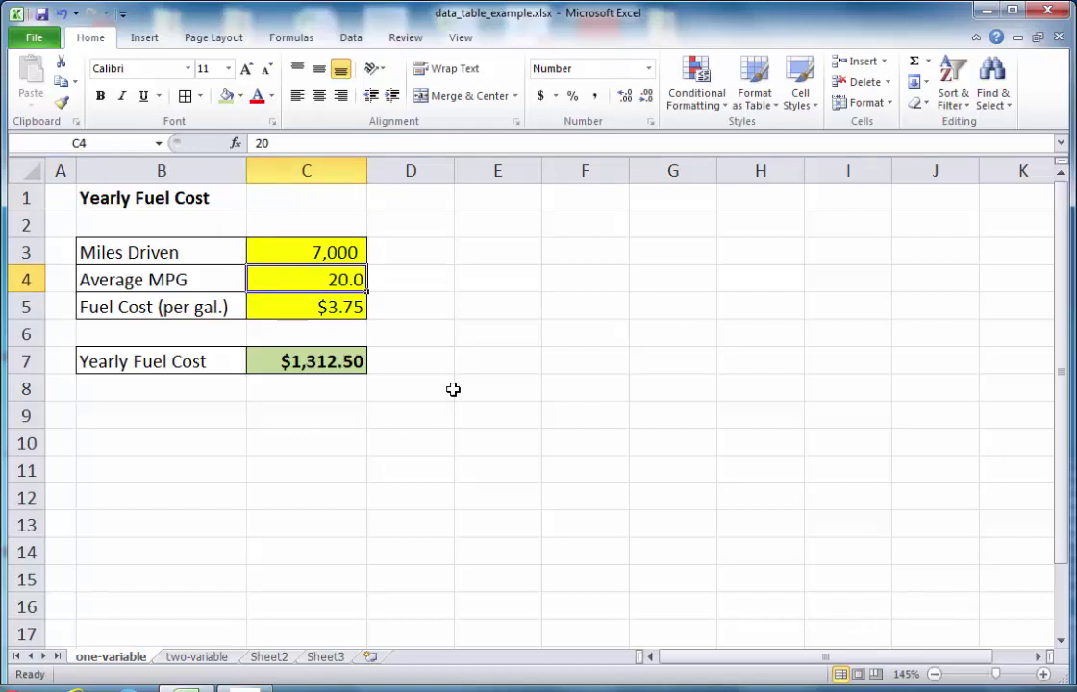
{"action": "left_click", "coordinate": [338, 251]}
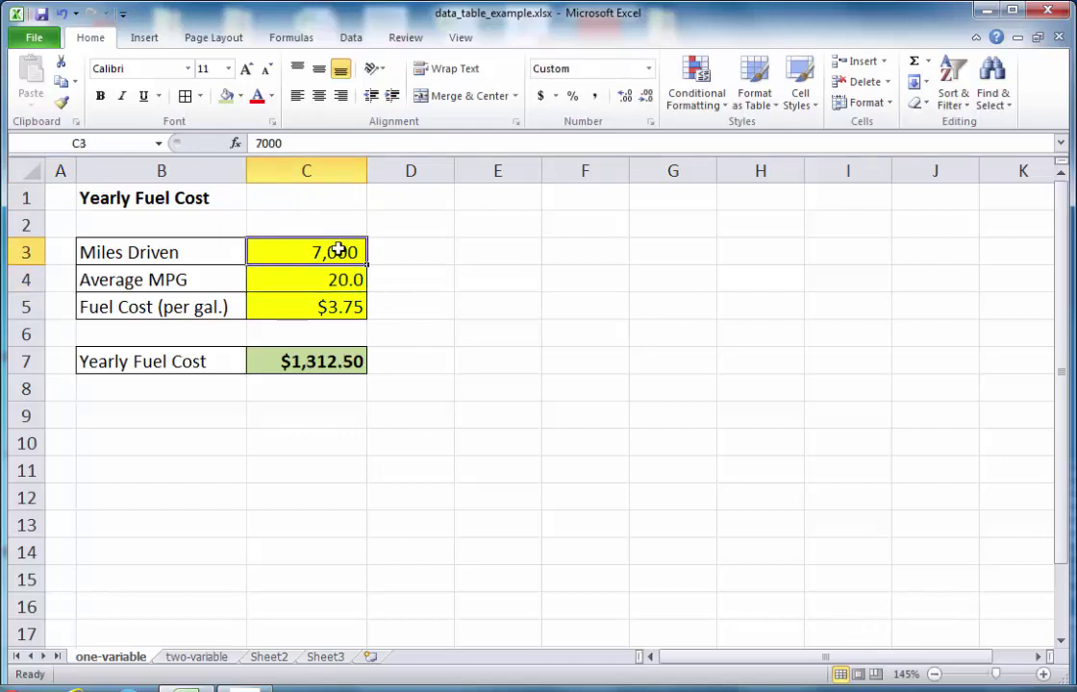
{"action": "type", "text": "10"}
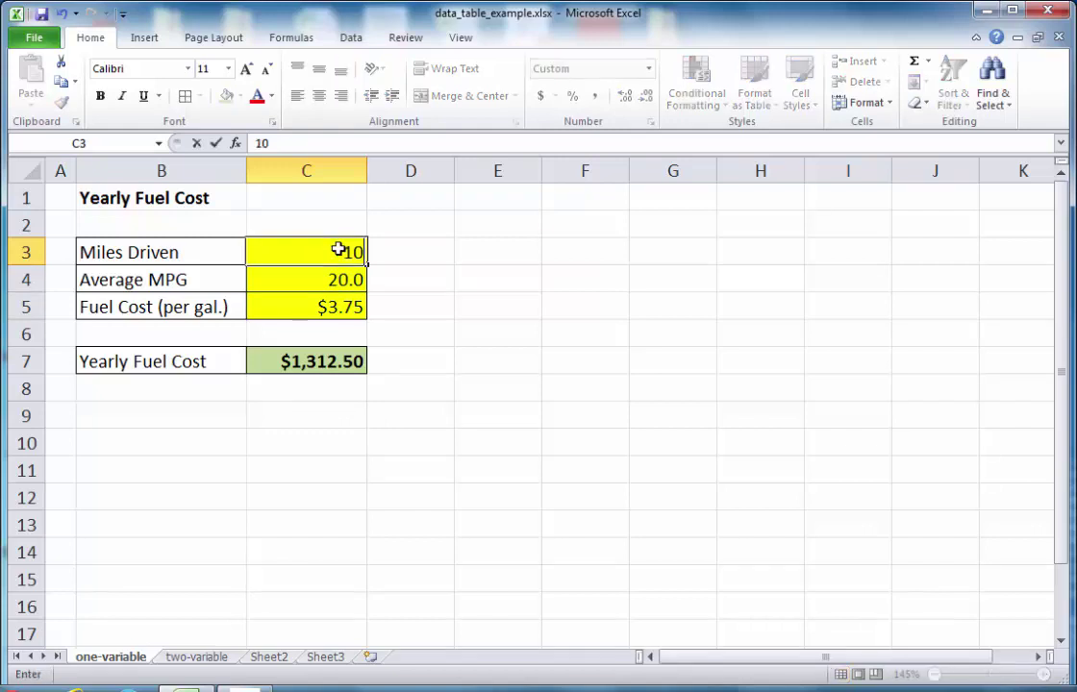
{"action": "type", "text": ",000"}
{"action": "key", "text": "Return"}
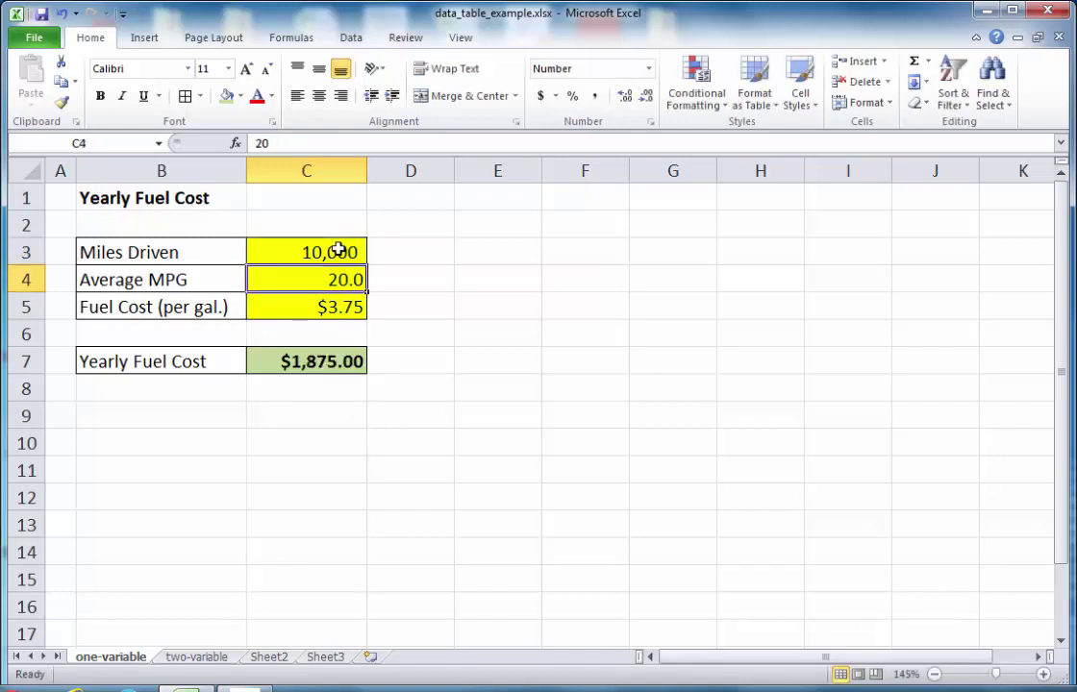
Step: Fill E3:E9 with a series from 7000 to 13000 in increments of 1000
{"action": "left_click", "coordinate": [495, 251]}
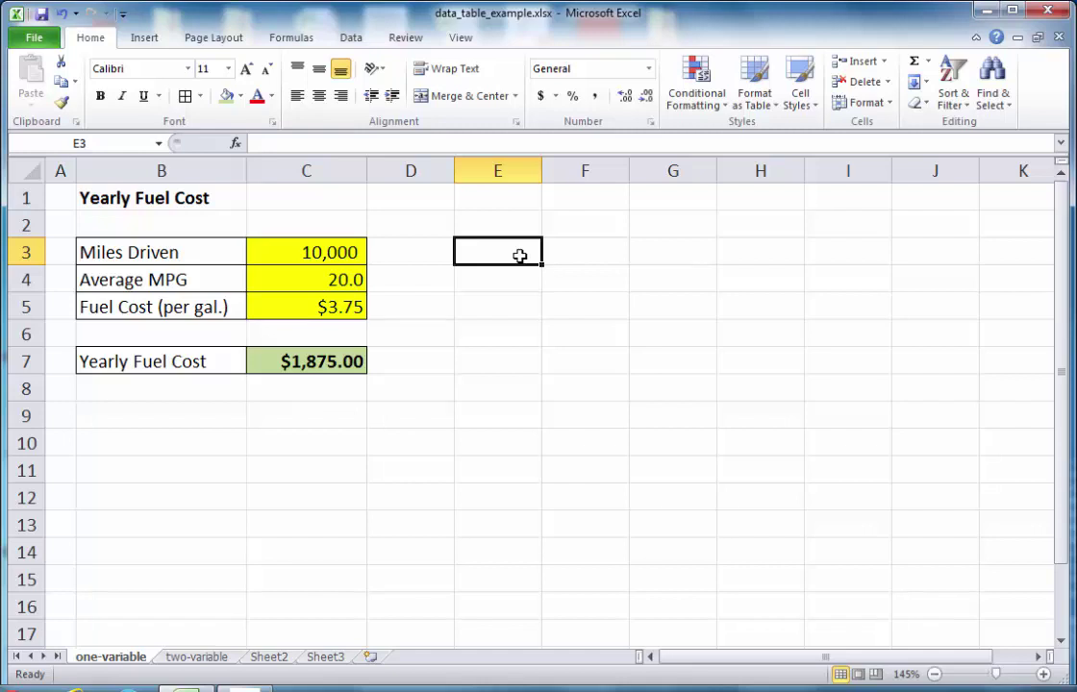
{"action": "type", "text": "7000"}
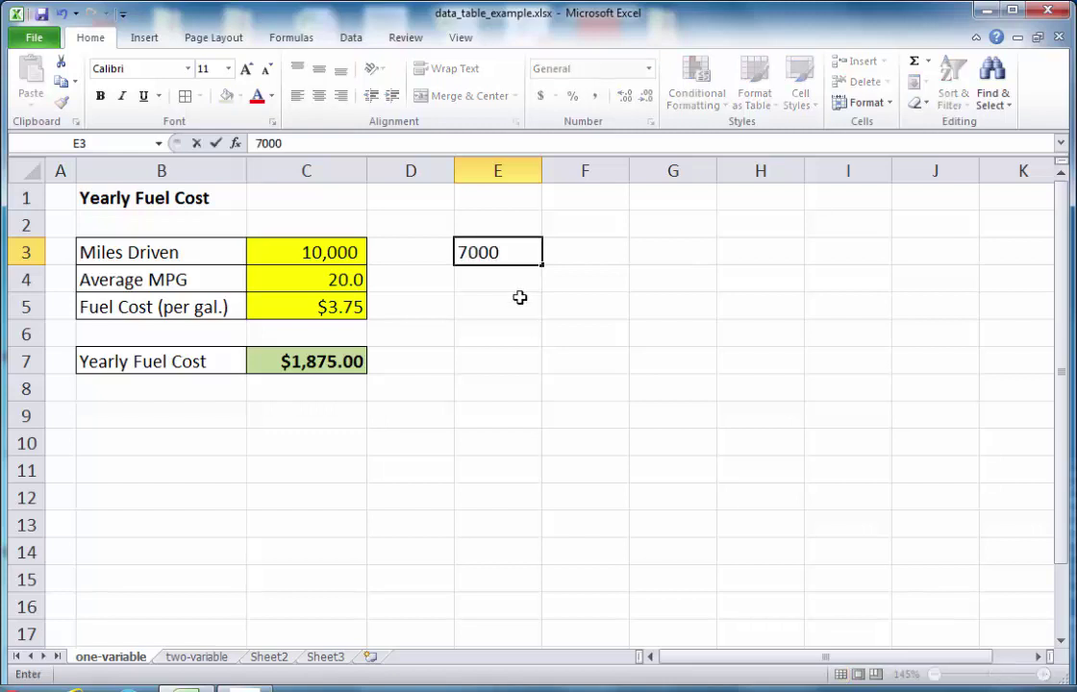
{"action": "left_click", "coordinate": [519, 300]}
{"action": "left_click", "coordinate": [519, 279]}
{"action": "type", "text": "8000"}
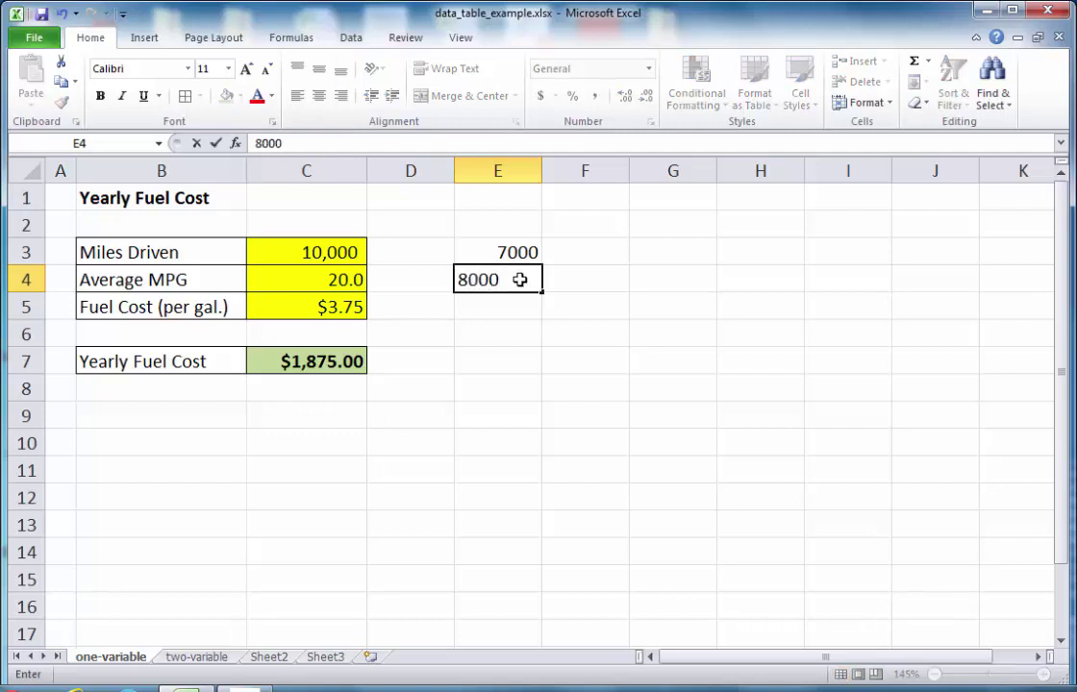
{"action": "key", "text": "Return"}
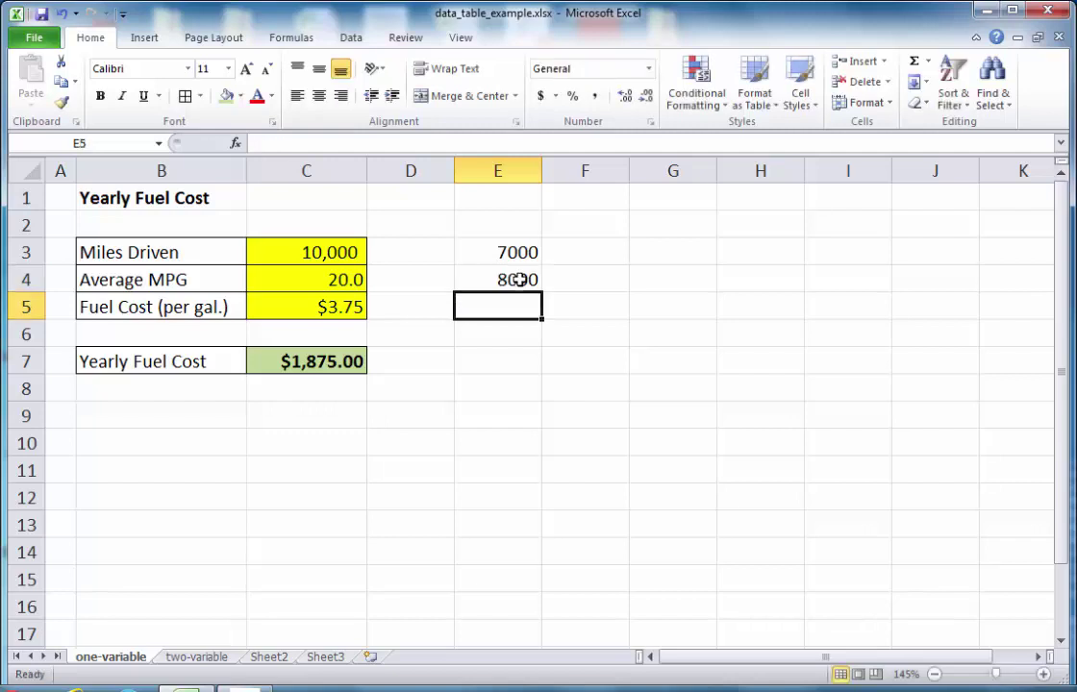
{"action": "left_click_drag", "start_coordinate": [517, 249], "coordinate": [512, 265]}
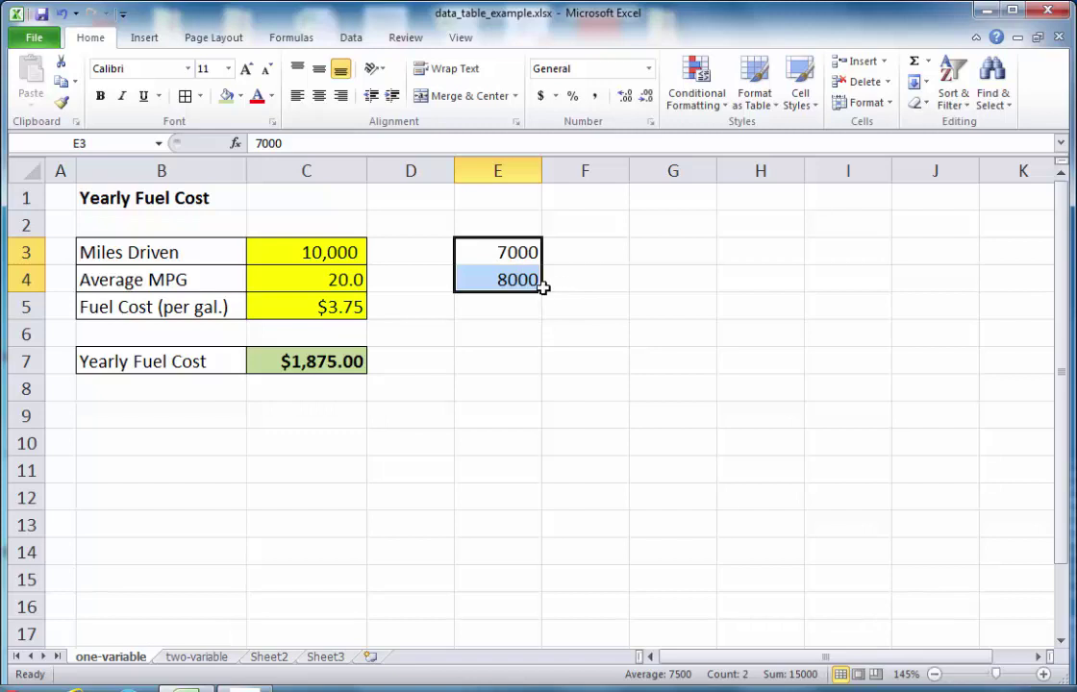
{"action": "left_click_drag", "start_coordinate": [543, 291], "coordinate": [538, 420]}
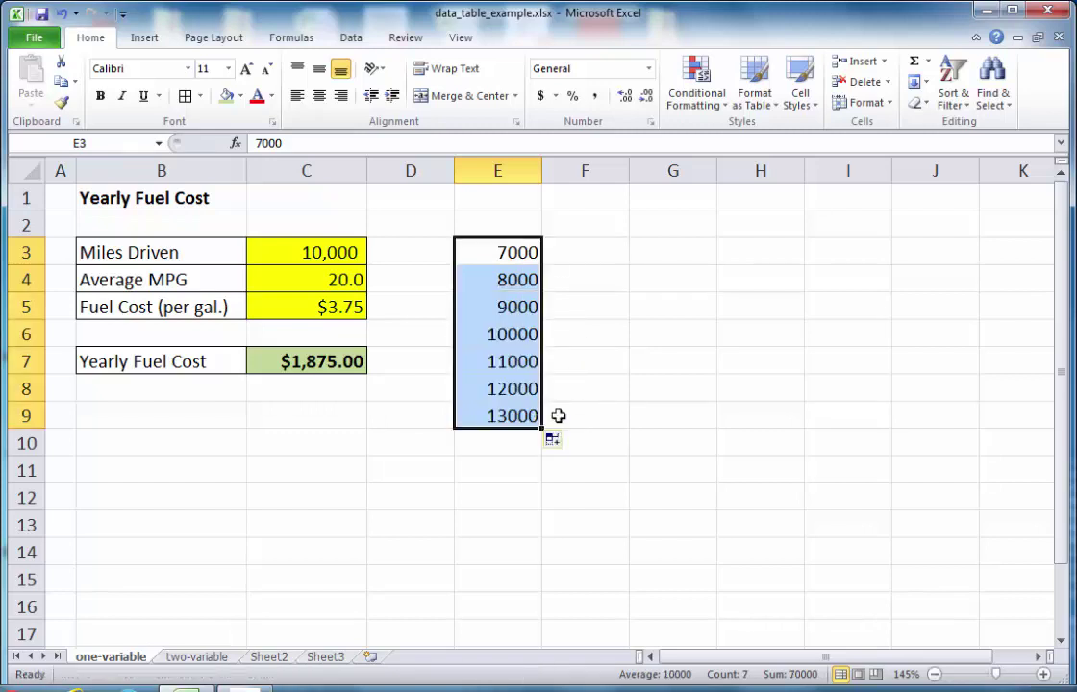
{"action": "left_click", "coordinate": [615, 409]}
Step: Enter the heading "Miles Driven" in E2 and widen column E to fit it
{"action": "left_click", "coordinate": [505, 231]}
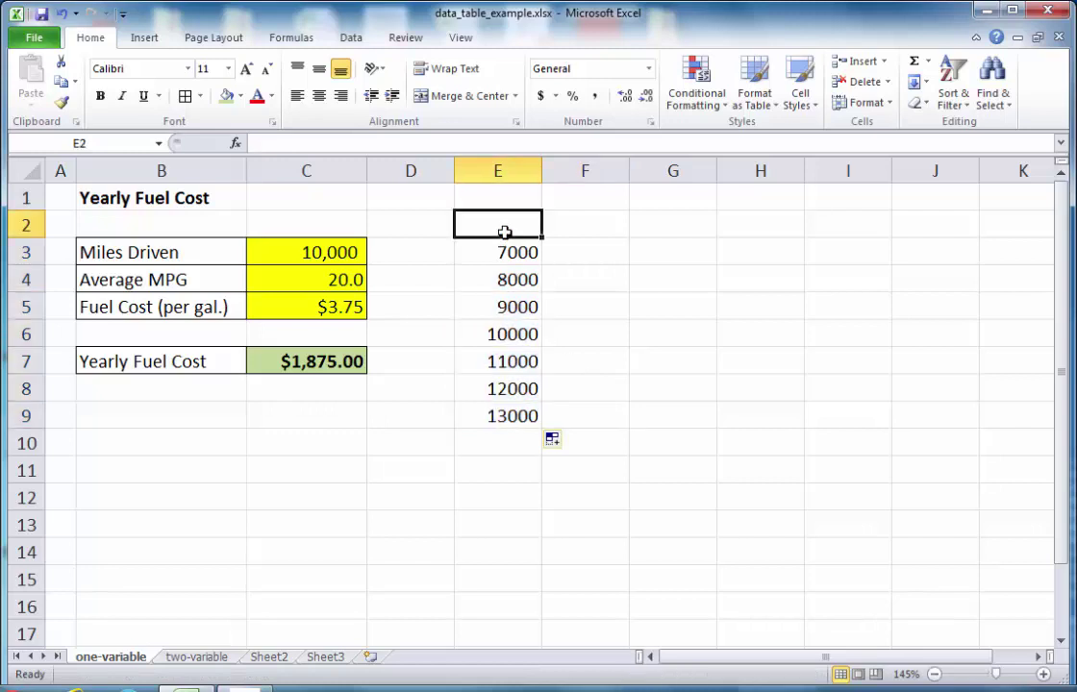
{"action": "type", "text": "Miles"}
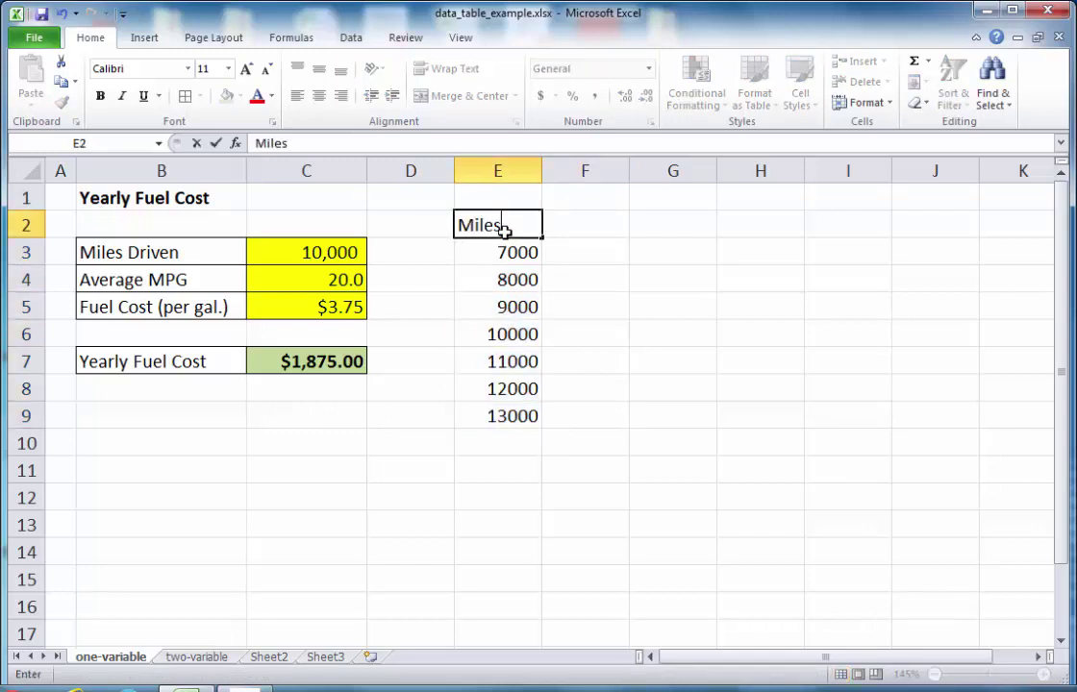
{"action": "type", "text": " Driven"}
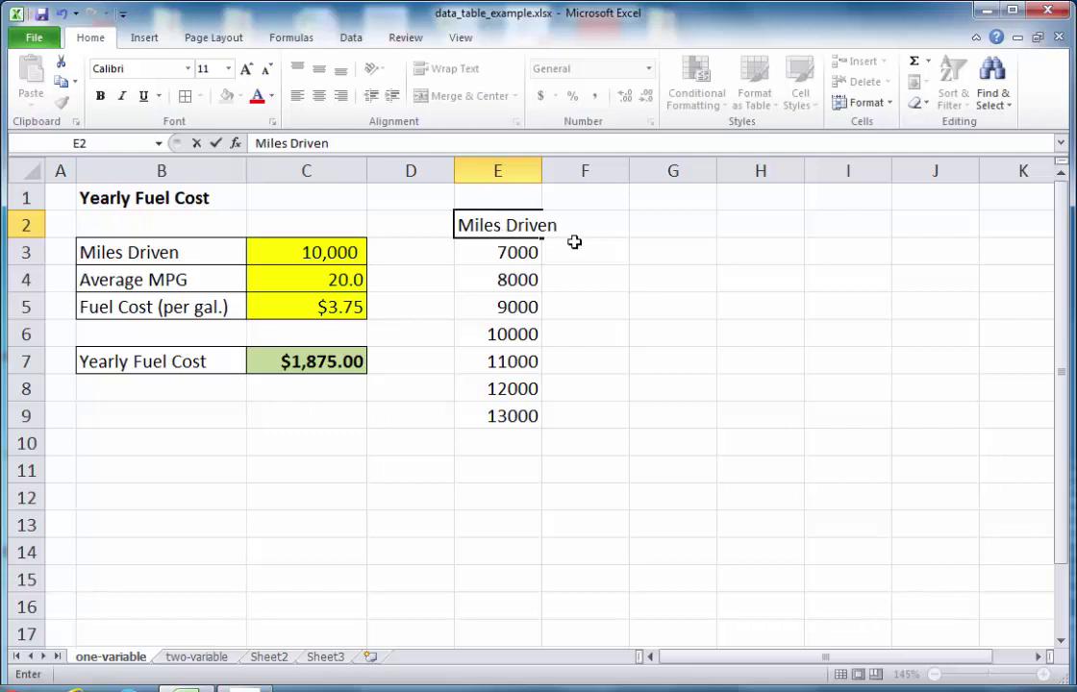
{"action": "left_click", "coordinate": [577, 246]}
{"action": "left_click_drag", "start_coordinate": [543, 170], "coordinate": [568, 169]}
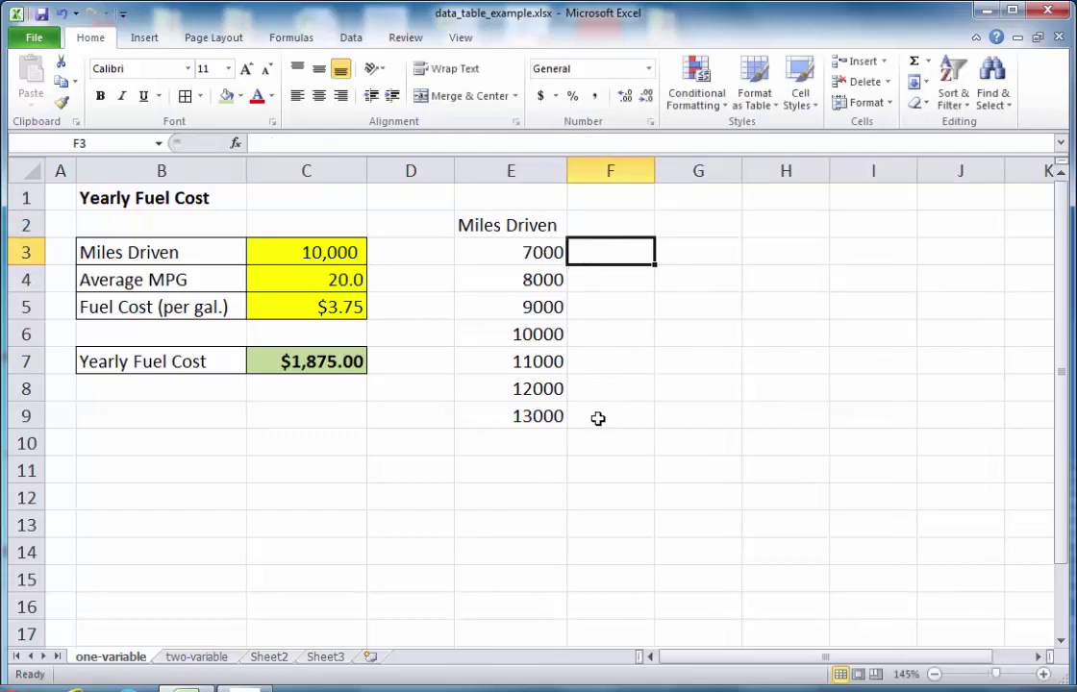
{"action": "left_click", "coordinate": [611, 280]}
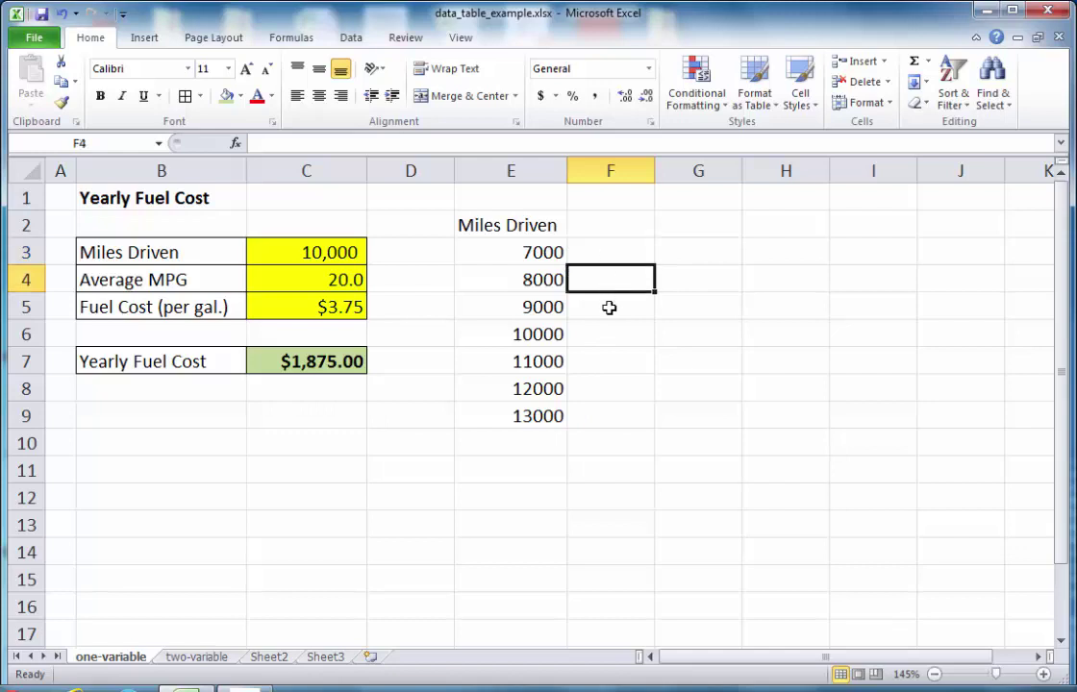
{"action": "left_click", "coordinate": [608, 310]}
{"action": "left_click", "coordinate": [613, 336]}
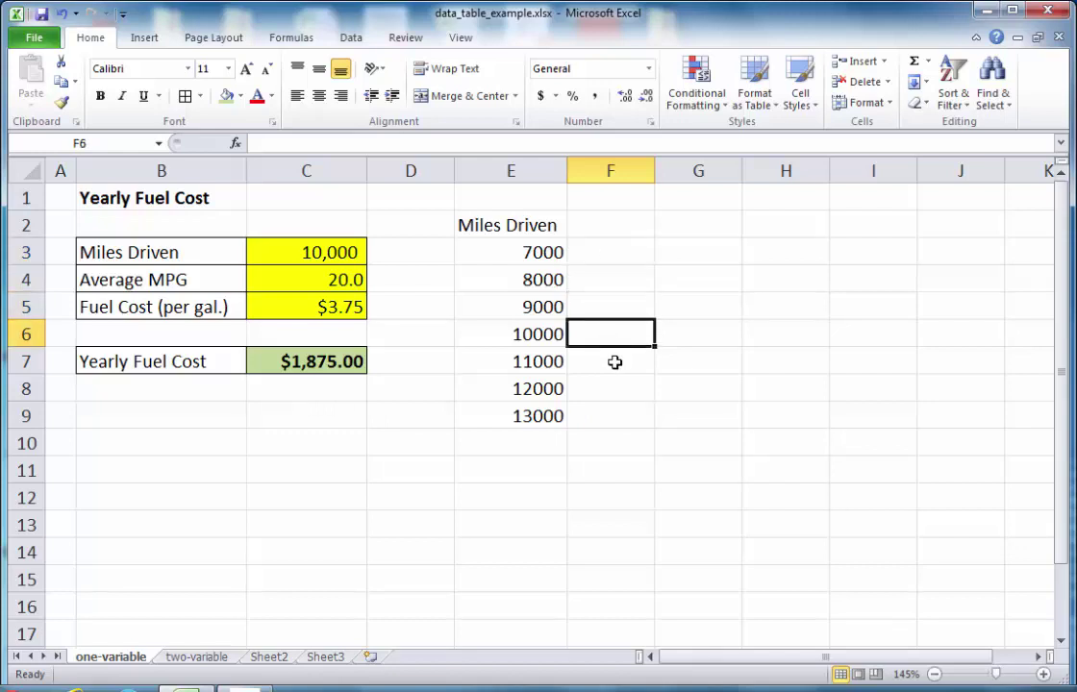
{"action": "left_click", "coordinate": [617, 361]}
{"action": "left_click", "coordinate": [613, 392]}
{"action": "left_click", "coordinate": [615, 413]}
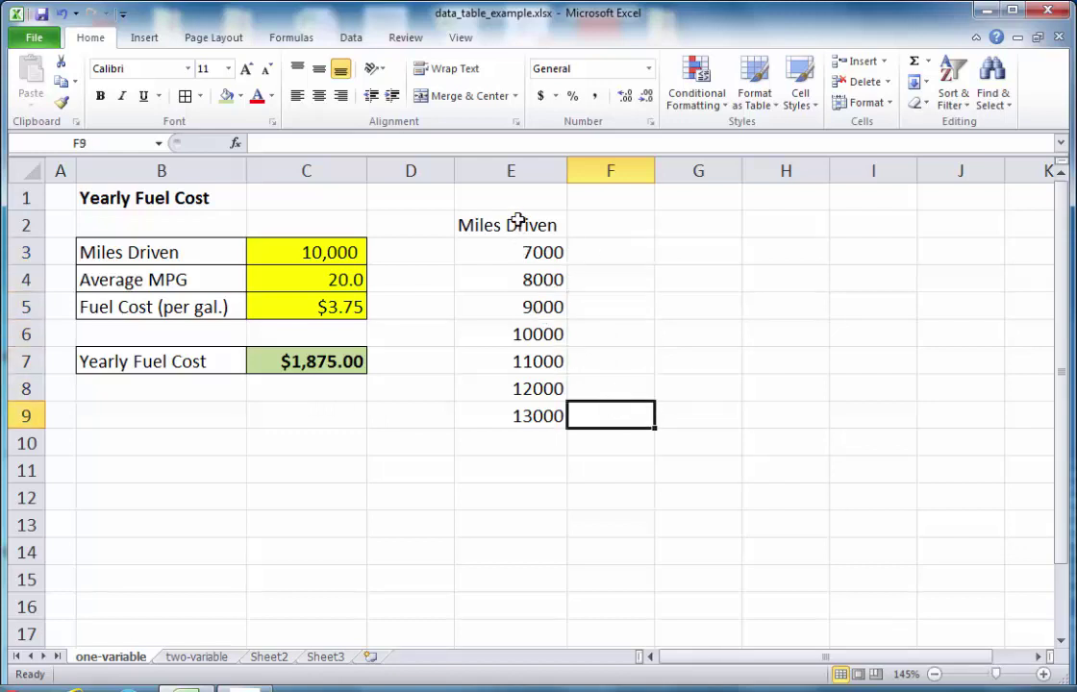
Step: Add borders to all cells in E2:F9 and format E3:E9 with comma style and no decimals
{"action": "left_click_drag", "start_coordinate": [519, 221], "coordinate": [588, 413]}
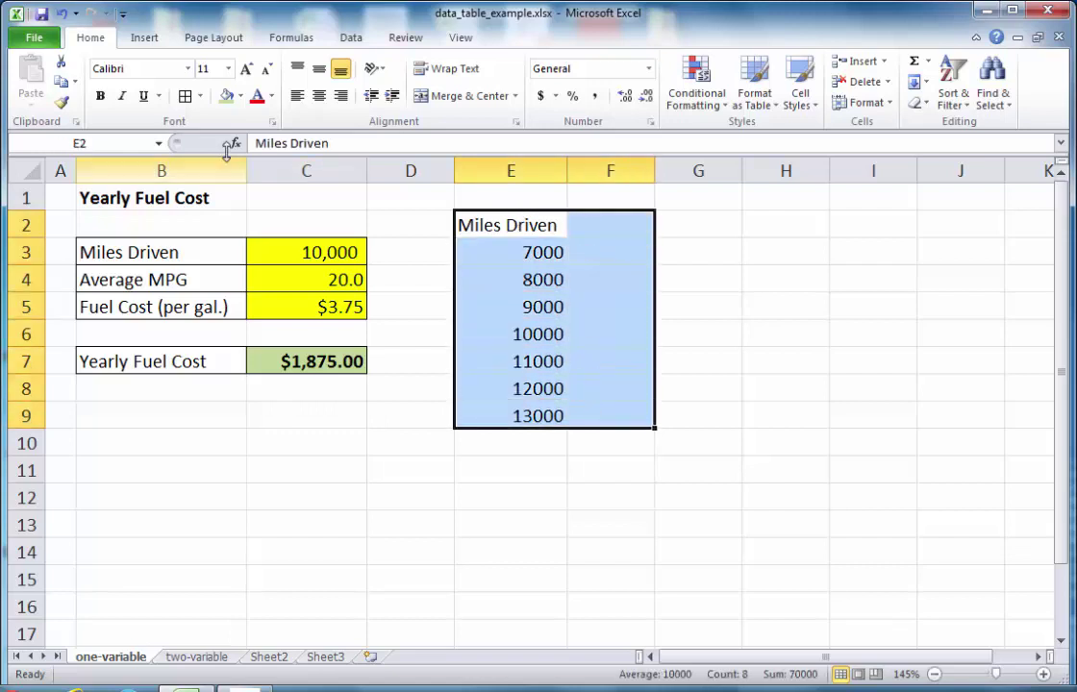
{"action": "left_click", "coordinate": [186, 96]}
{"action": "left_click_drag", "start_coordinate": [481, 255], "coordinate": [485, 416]}
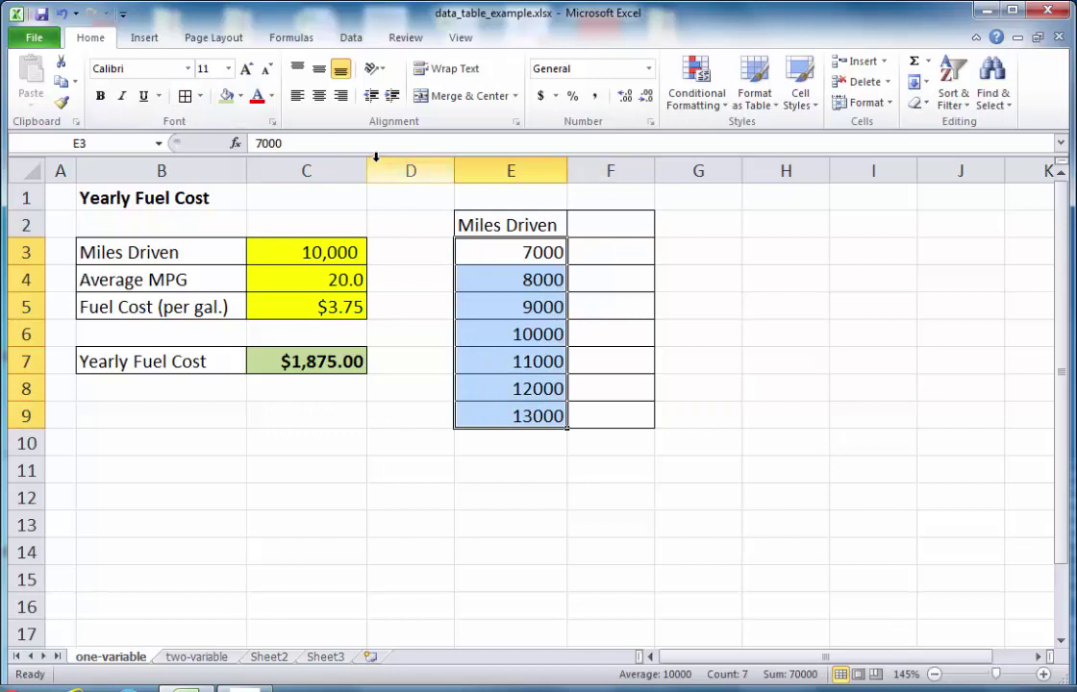
{"action": "left_click", "coordinate": [595, 97]}
{"action": "left_click", "coordinate": [756, 254]}
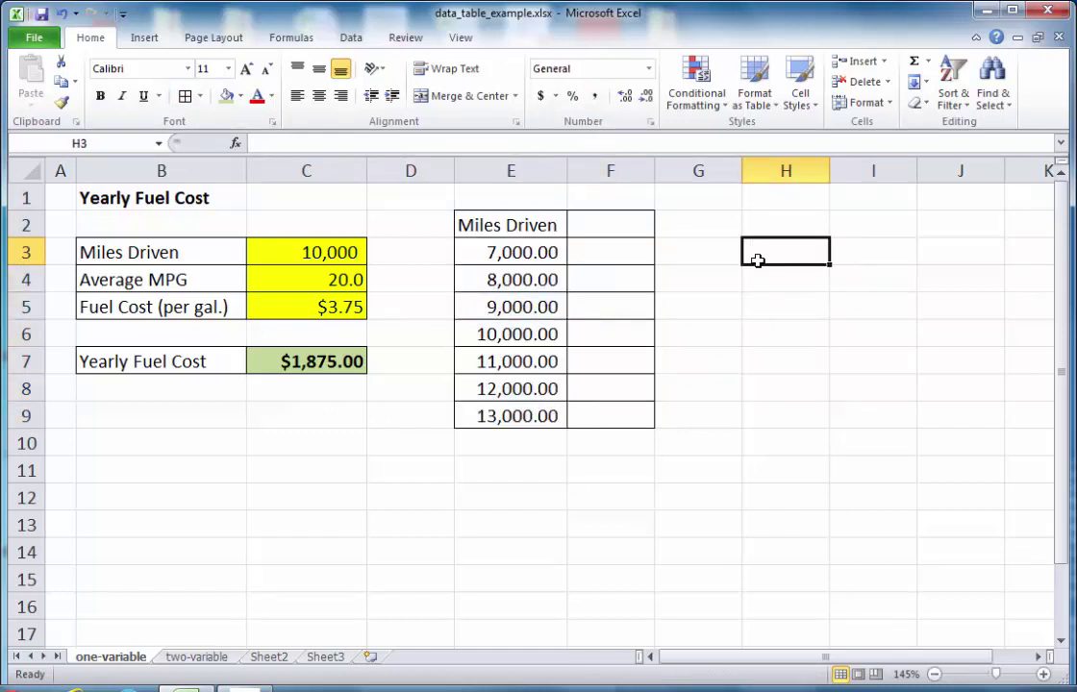
{"action": "left_click_drag", "start_coordinate": [568, 255], "coordinate": [533, 415]}
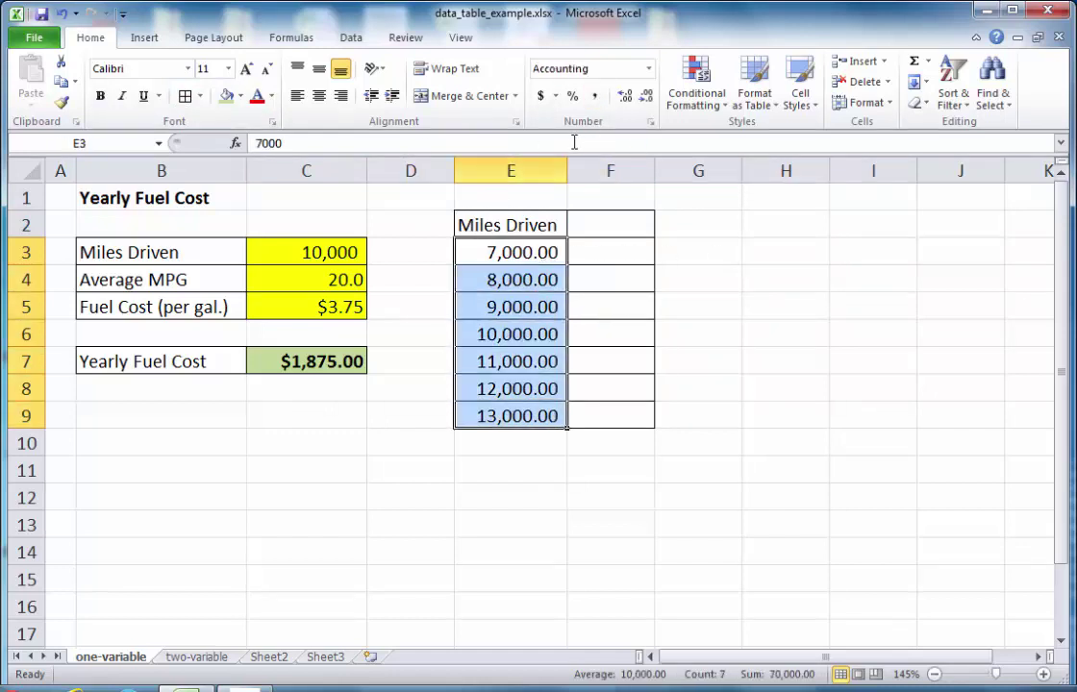
{"action": "left_click", "coordinate": [645, 96]}
{"action": "left_click", "coordinate": [645, 96]}
{"action": "left_click", "coordinate": [752, 244]}
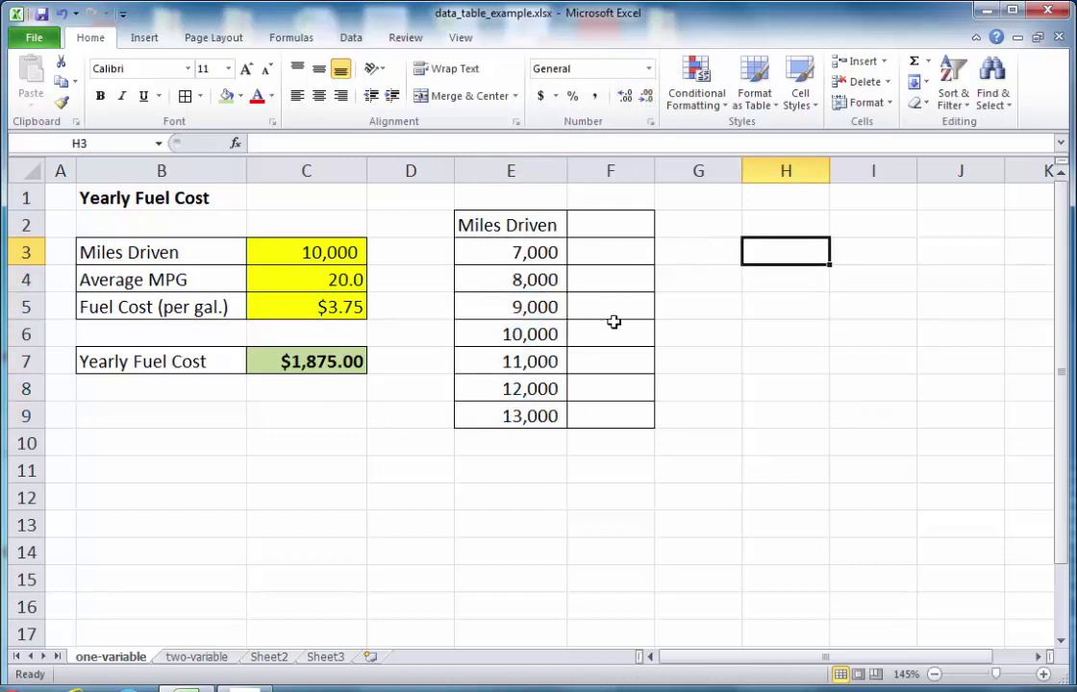
Step: Link F2 to the yearly fuel cost result with =C7 and autofit column F
{"action": "left_click", "coordinate": [610, 224]}
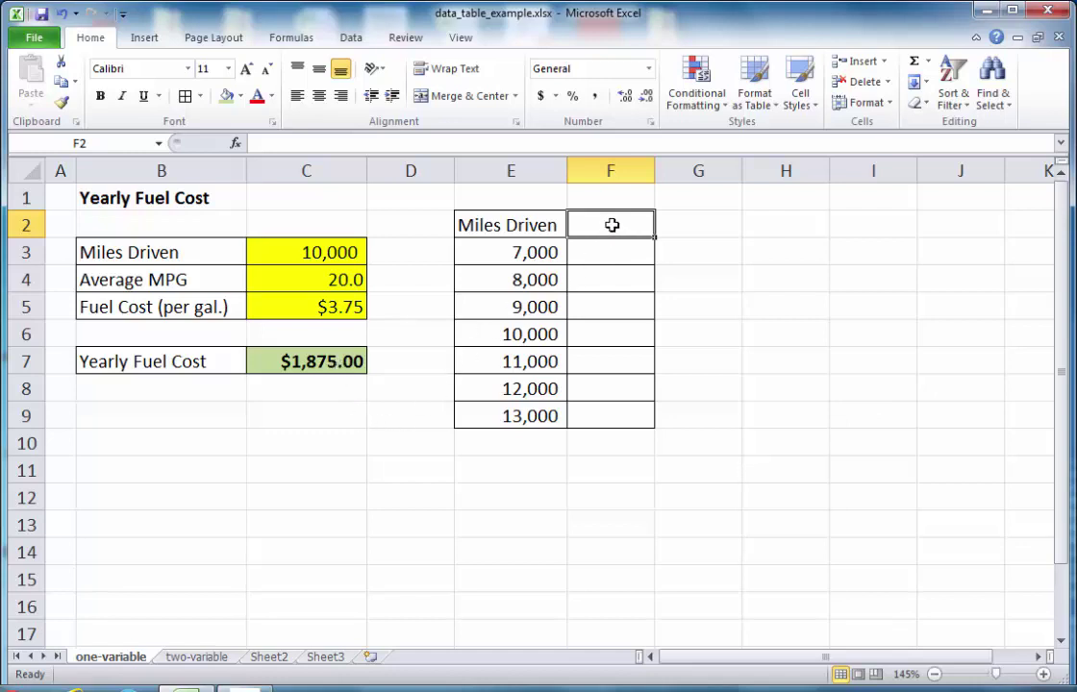
{"action": "type", "text": "="}
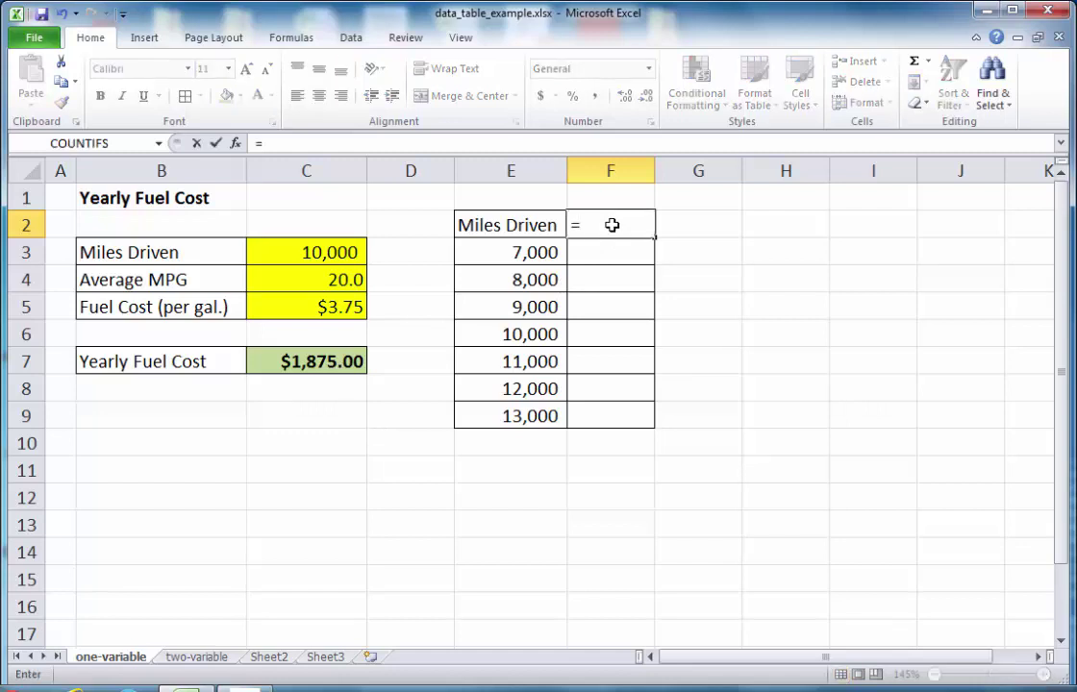
{"action": "left_click", "coordinate": [313, 360]}
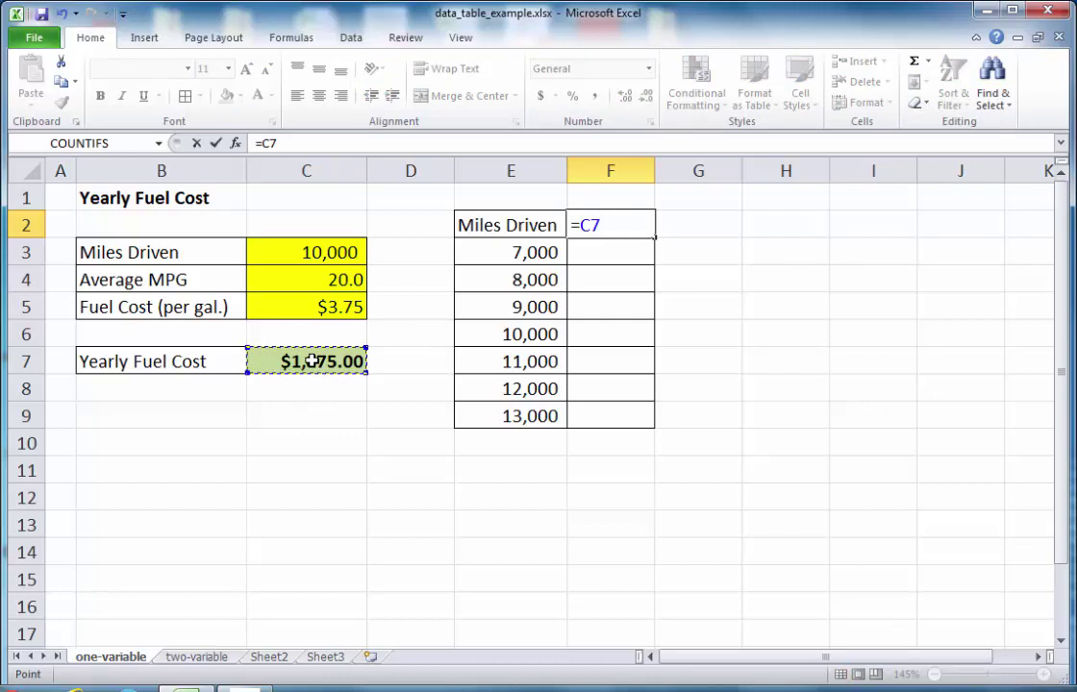
{"action": "key", "text": "Return"}
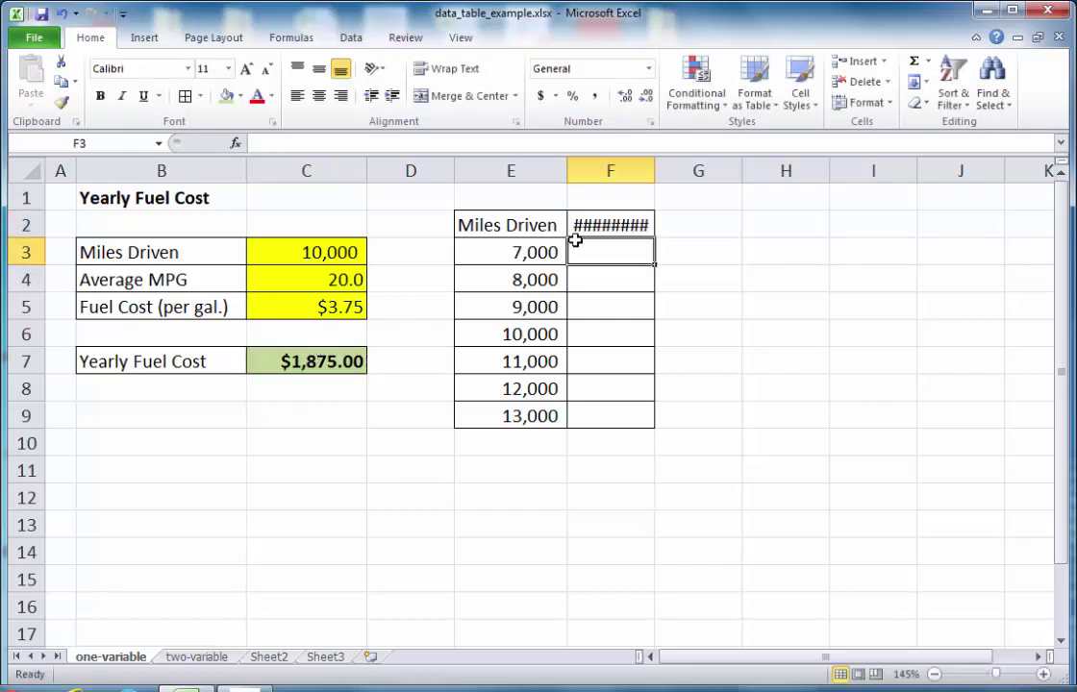
{"action": "double_click", "coordinate": [654, 170]}
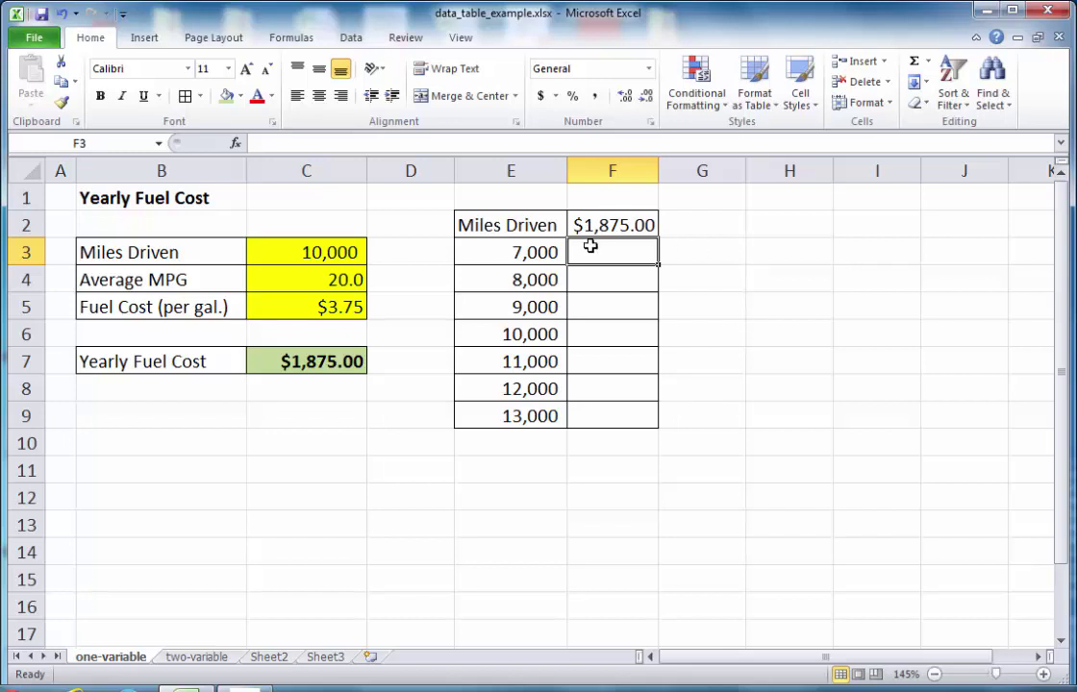
Step: Create a one-variable data table over E2:F9 with the Miles Driven value in C3 as the column input cell
{"action": "left_click", "coordinate": [501, 225]}
{"action": "left_click_drag", "start_coordinate": [501, 225], "coordinate": [618, 410]}
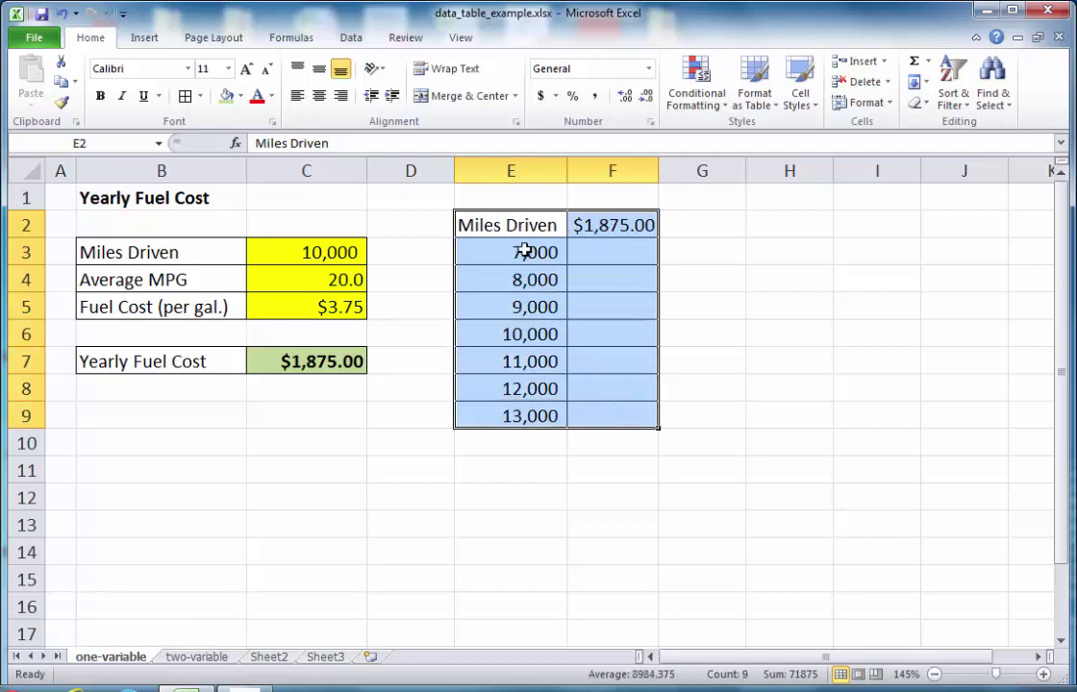
{"action": "left_click", "coordinate": [354, 40]}
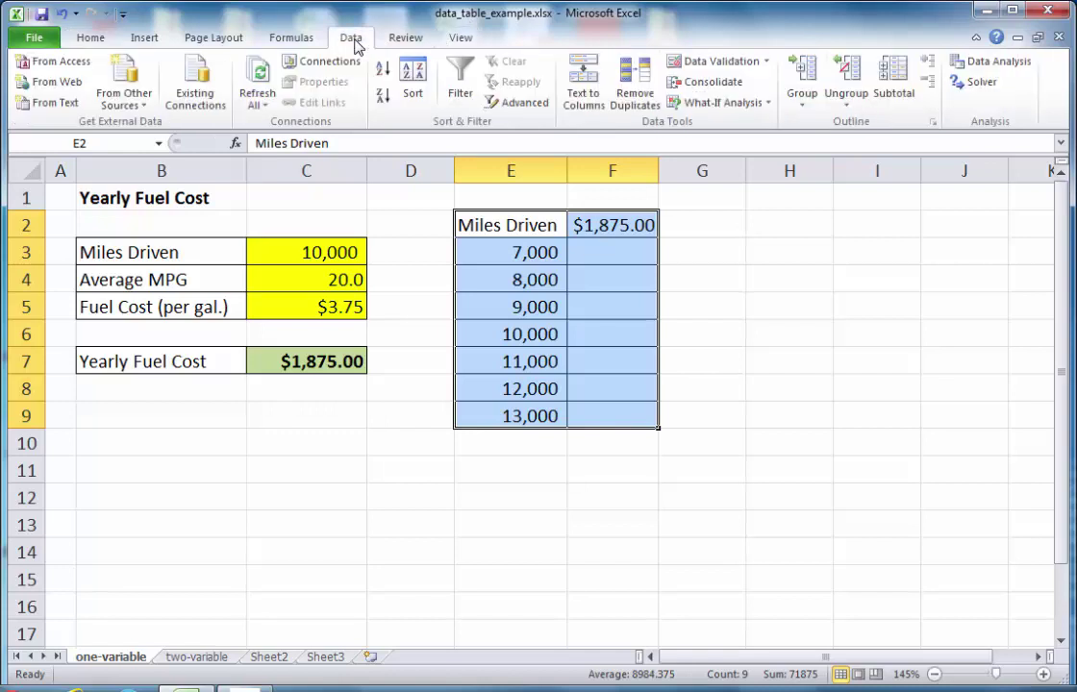
{"action": "left_click", "coordinate": [742, 105]}
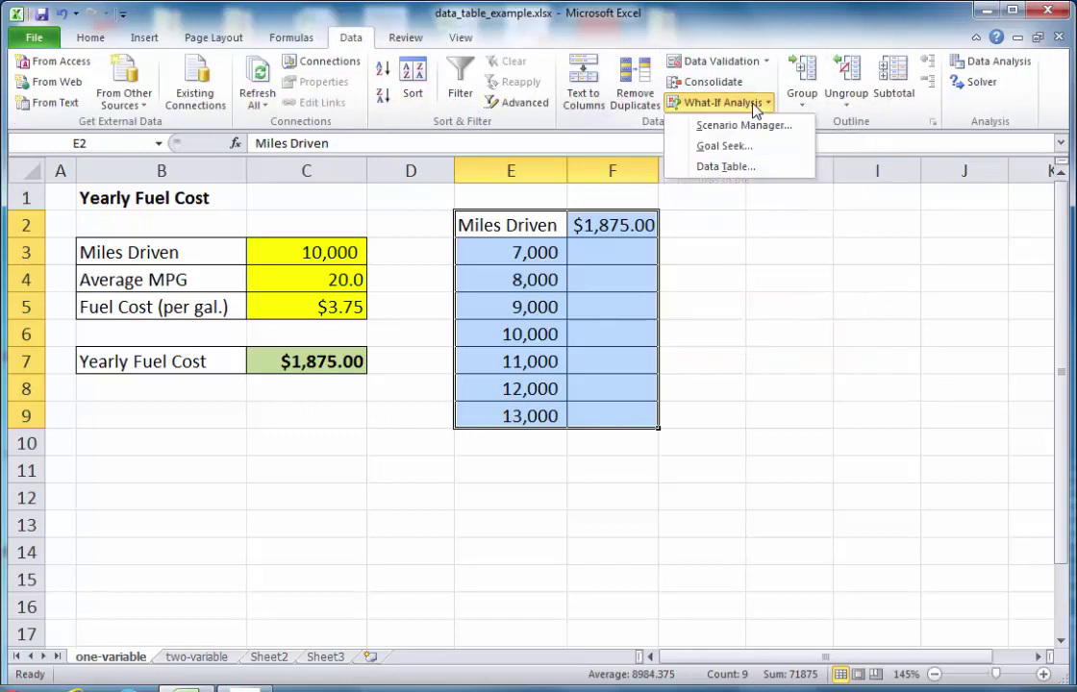
{"action": "left_click", "coordinate": [734, 168]}
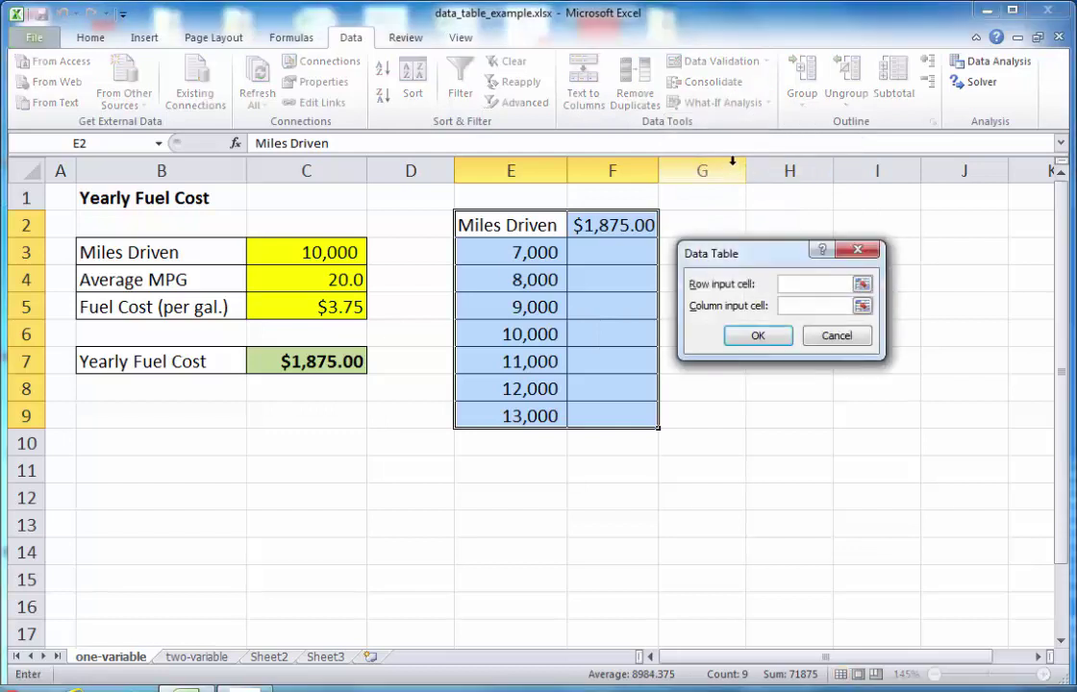
{"action": "left_click_drag", "start_coordinate": [778, 258], "coordinate": [780, 243]}
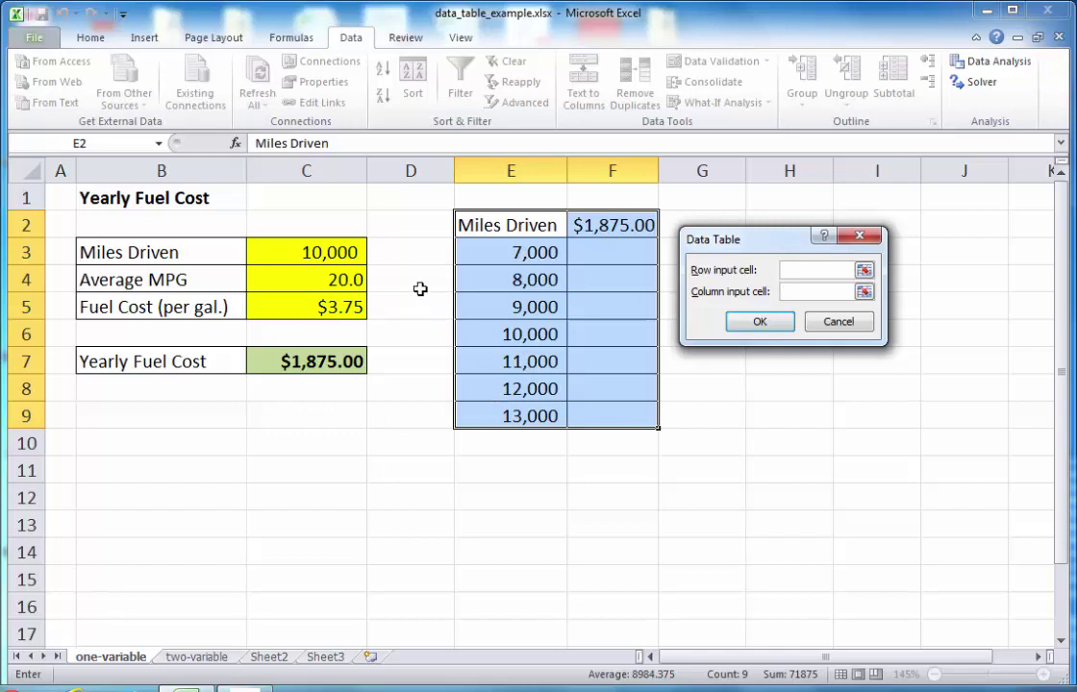
{"action": "left_click", "coordinate": [304, 252]}
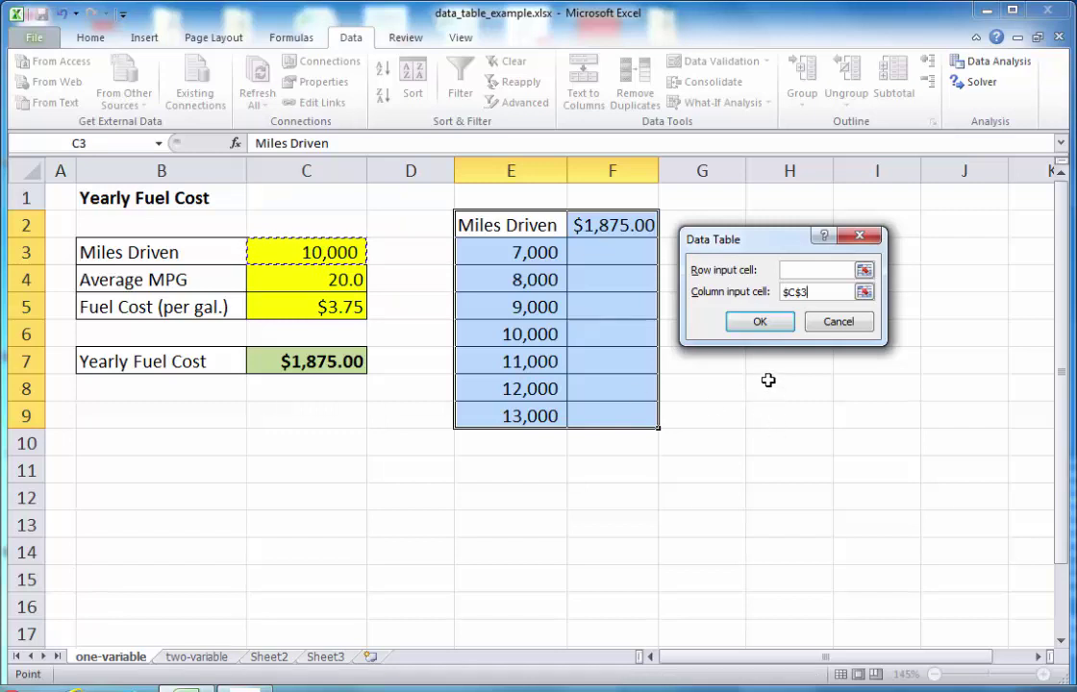
{"action": "left_click", "coordinate": [775, 325]}
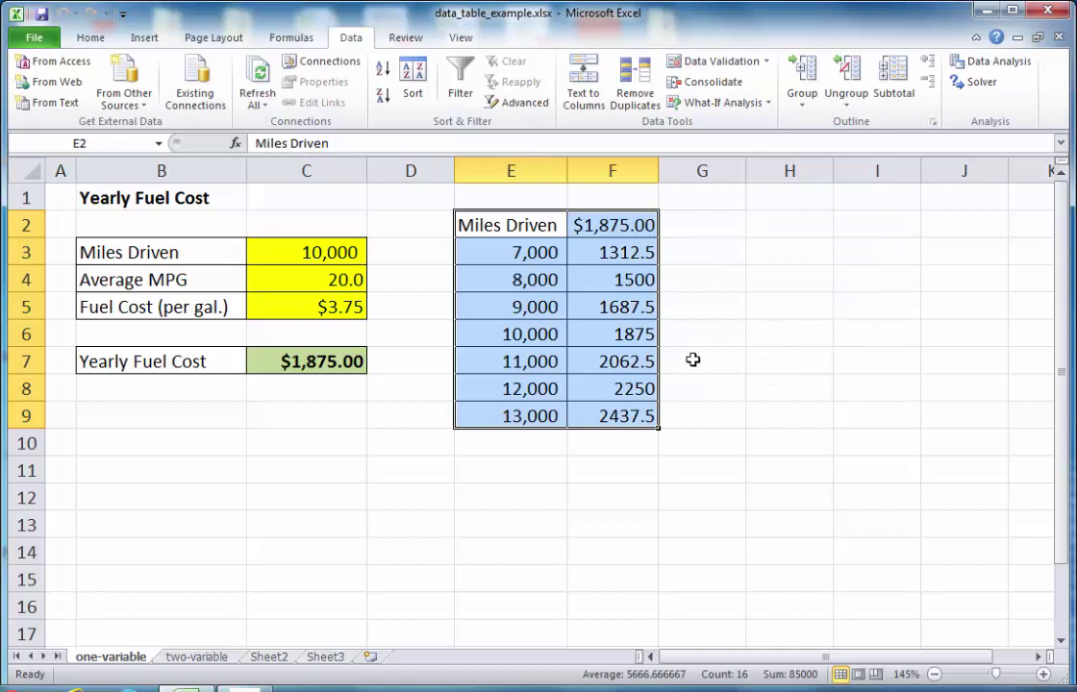
Step: Format the data table results in F3:F9 as currency and make the empty column D slightly narrower
{"action": "left_click", "coordinate": [735, 302]}
{"action": "left_click_drag", "start_coordinate": [639, 253], "coordinate": [625, 411]}
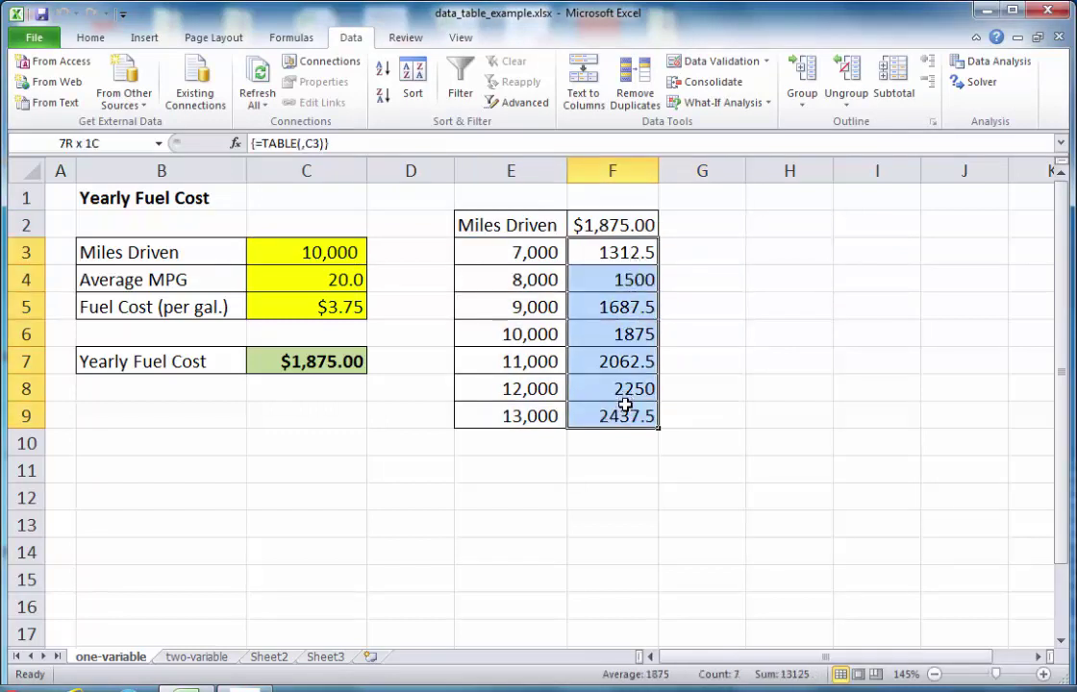
{"action": "left_click", "coordinate": [89, 38]}
{"action": "left_click", "coordinate": [648, 75]}
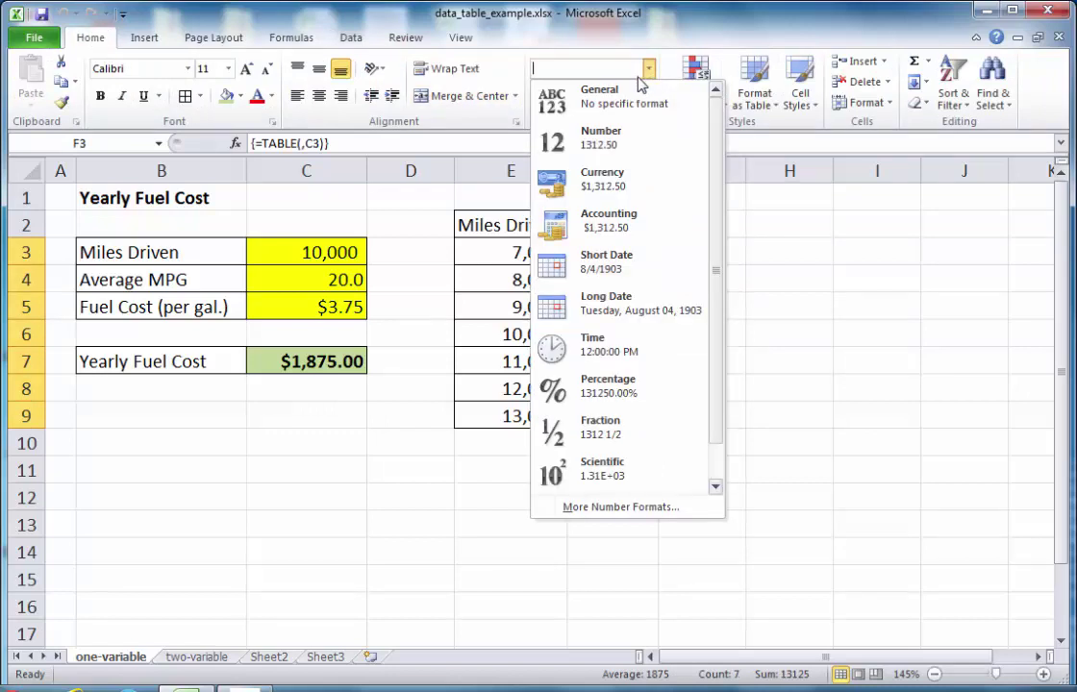
{"action": "left_click", "coordinate": [620, 187]}
{"action": "left_click", "coordinate": [781, 256]}
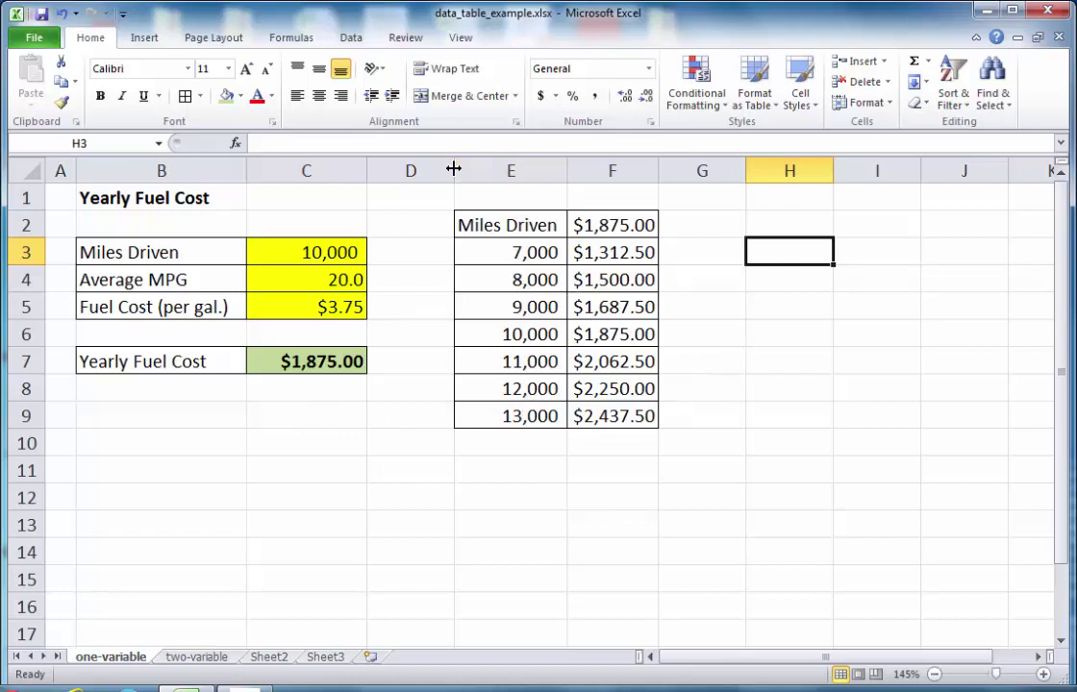
{"action": "left_click_drag", "start_coordinate": [454, 170], "coordinate": [431, 170]}
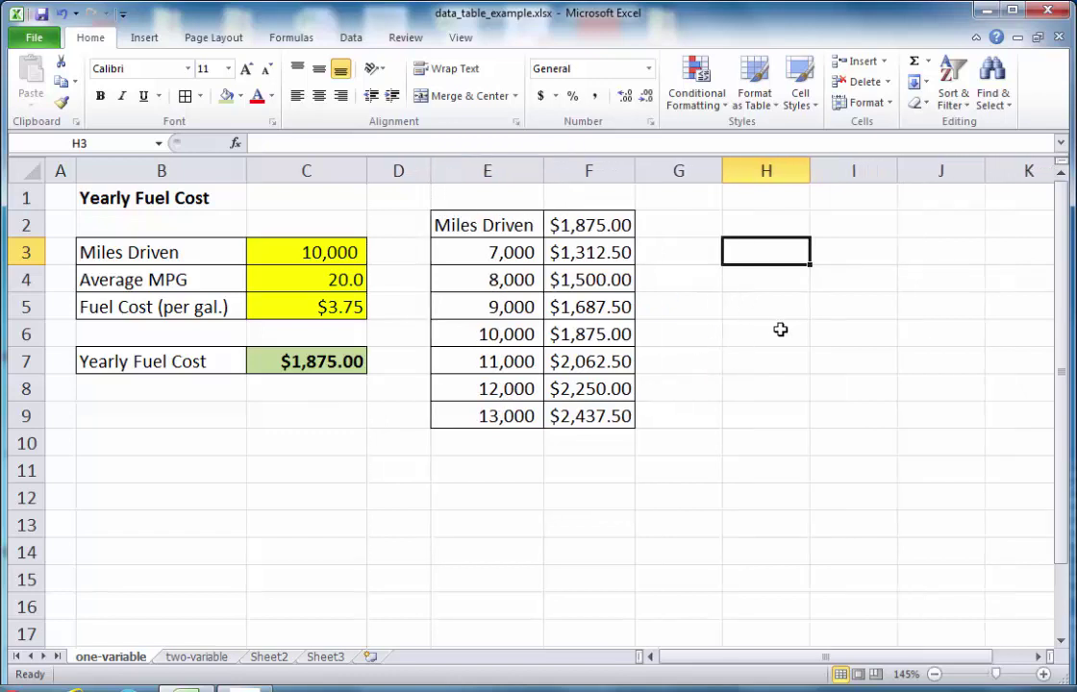
Step: Try to delete only the data table result in F5
{"action": "left_click", "coordinate": [607, 308]}
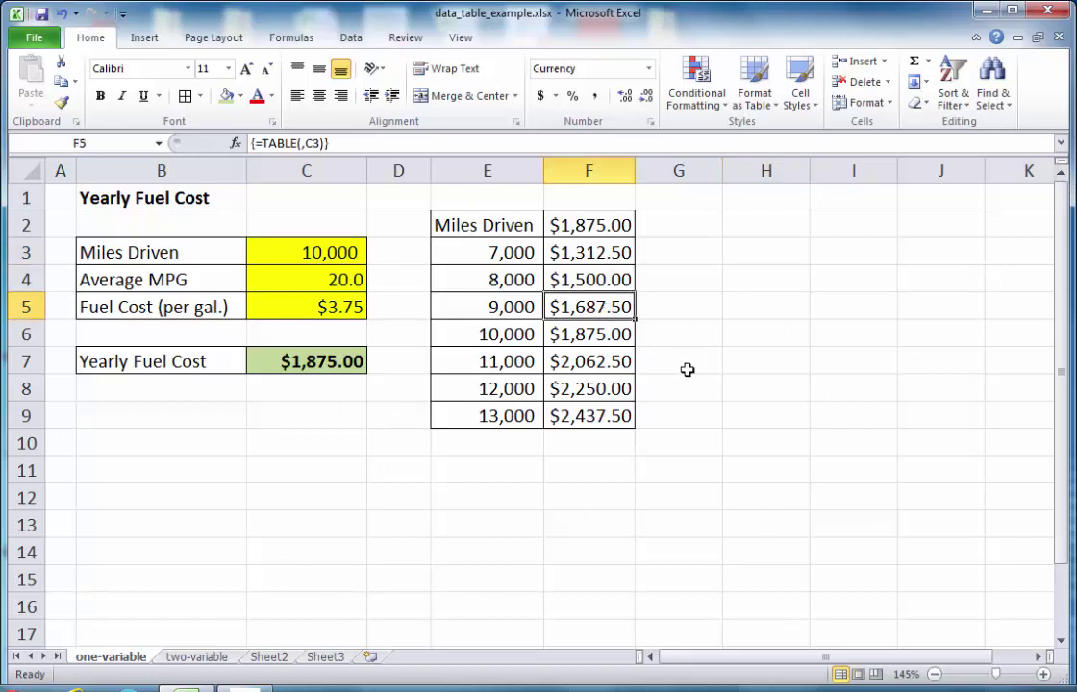
{"action": "key", "text": "Delete"}
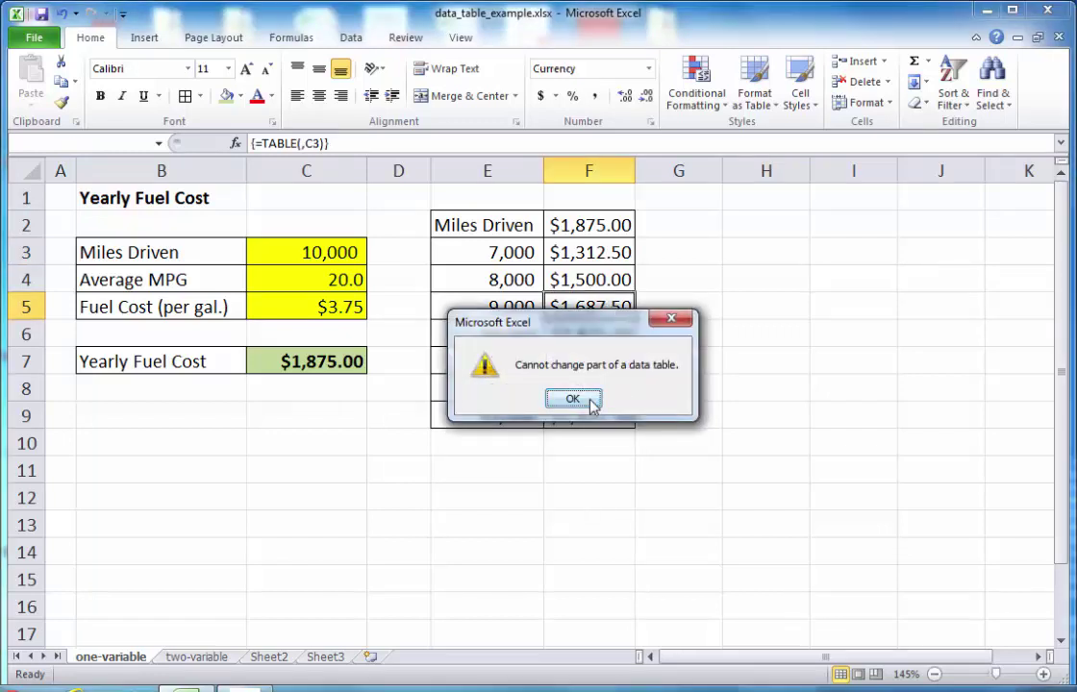
{"action": "left_click", "coordinate": [591, 403]}
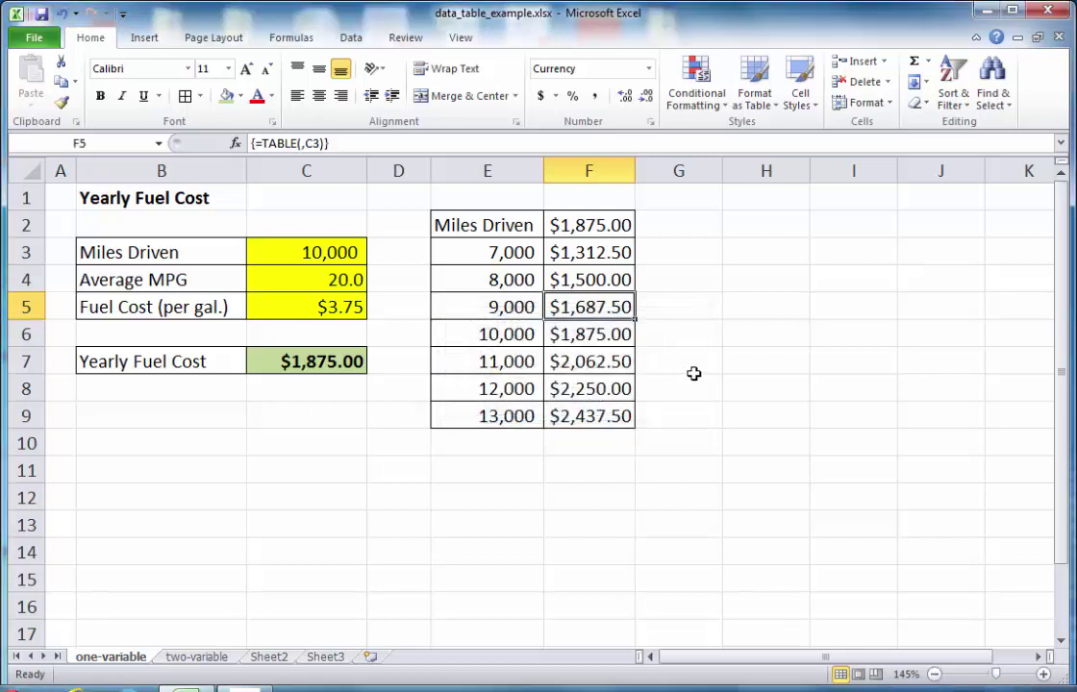
Step: Clear the whole block of data table results in F3:F9
{"action": "left_click_drag", "start_coordinate": [603, 280], "coordinate": [607, 407]}
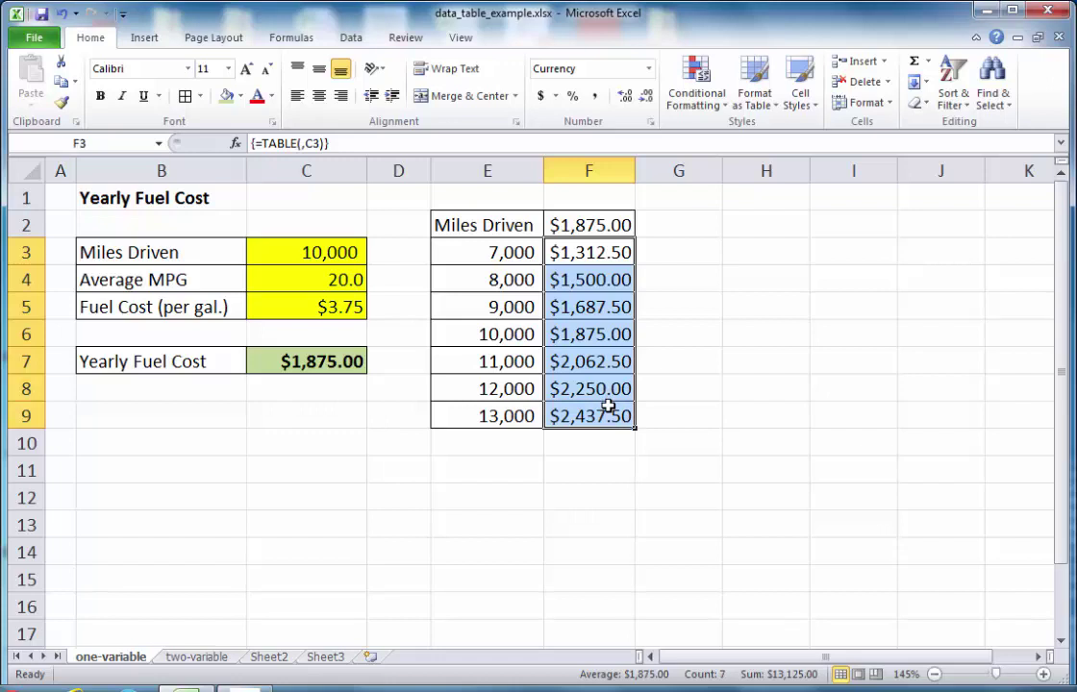
{"action": "key", "text": "Delete"}
{"action": "left_click", "coordinate": [705, 389]}
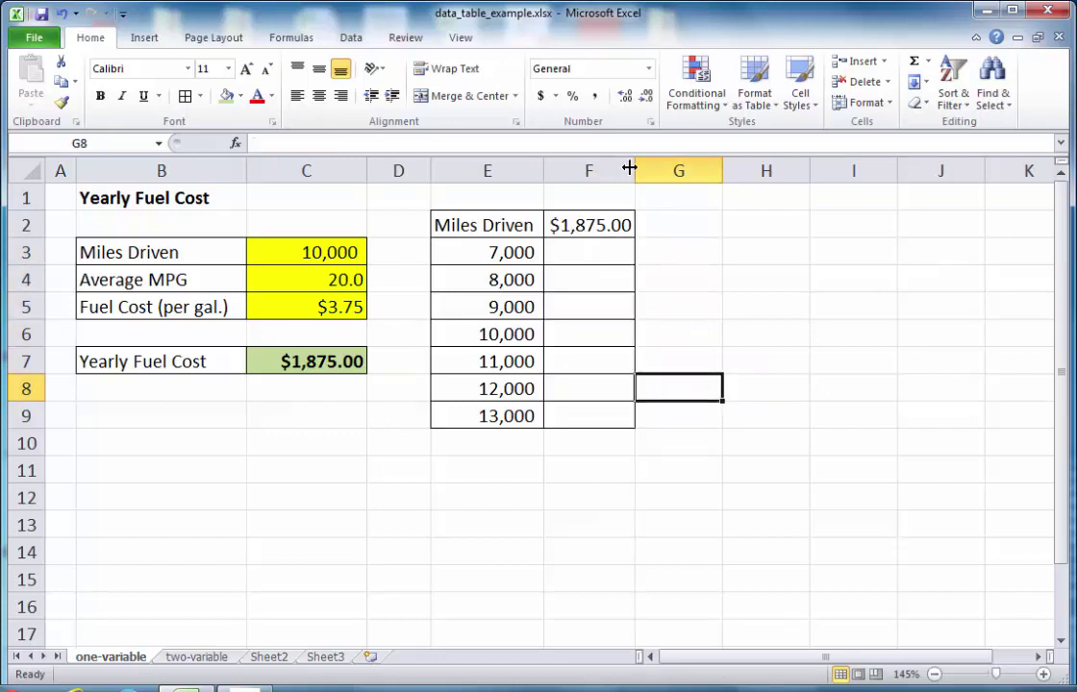
Step: Recreate the data table over E2:F9, again using C3 as the column input cell
{"action": "left_click_drag", "start_coordinate": [479, 226], "coordinate": [595, 415]}
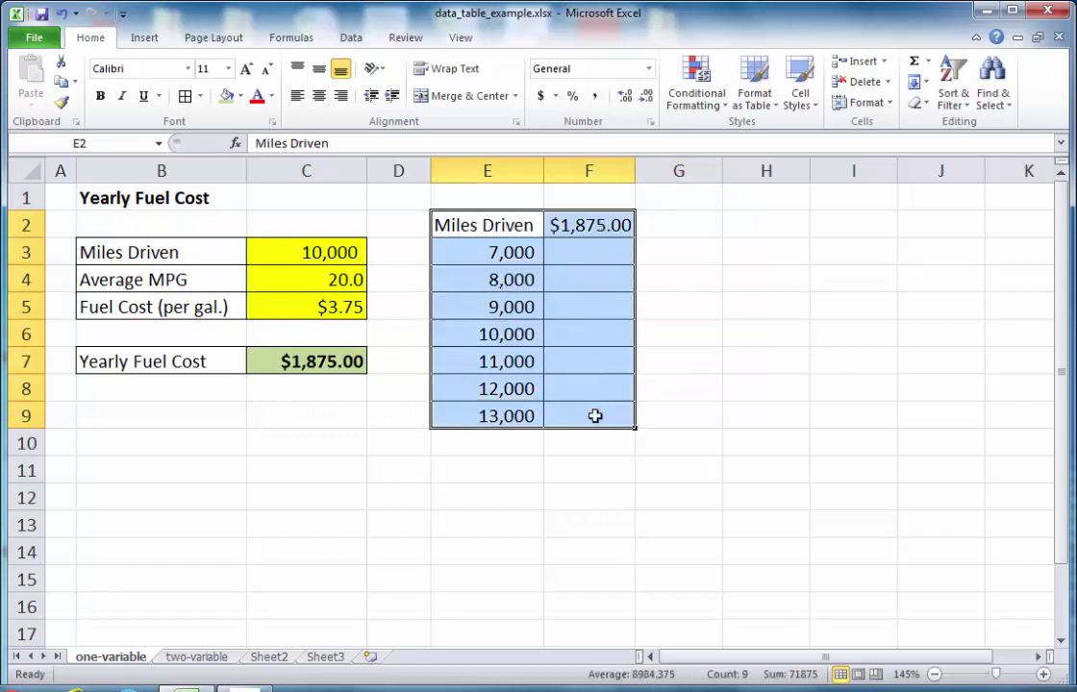
{"action": "left_click", "coordinate": [351, 38]}
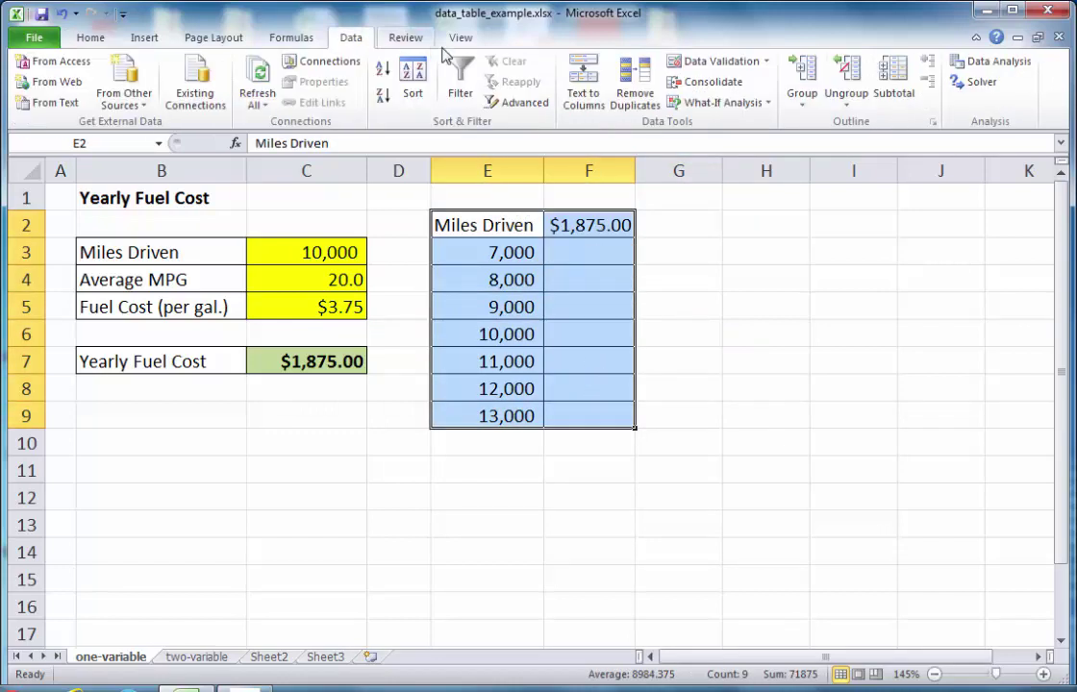
{"action": "left_click", "coordinate": [722, 102]}
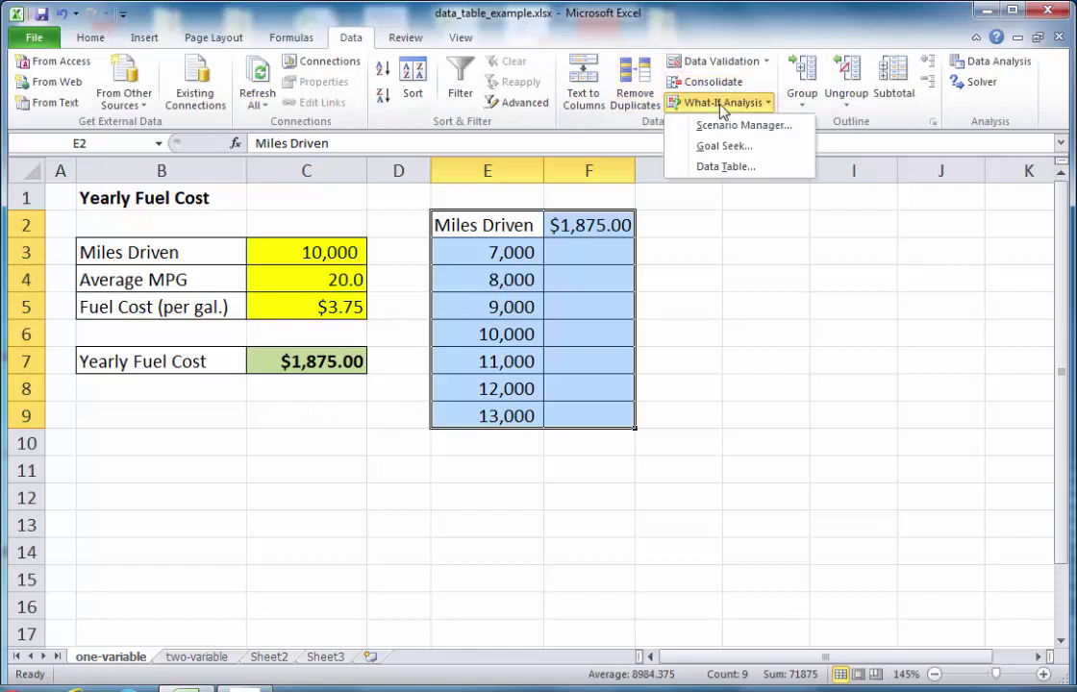
{"action": "left_click", "coordinate": [725, 167]}
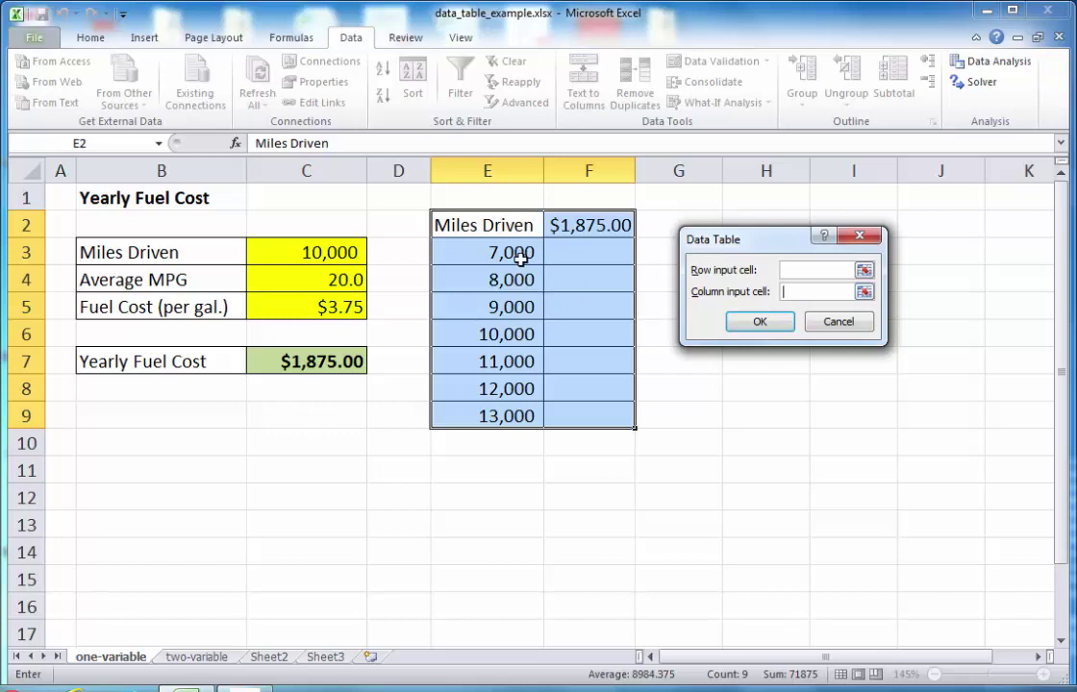
{"action": "left_click", "coordinate": [336, 252]}
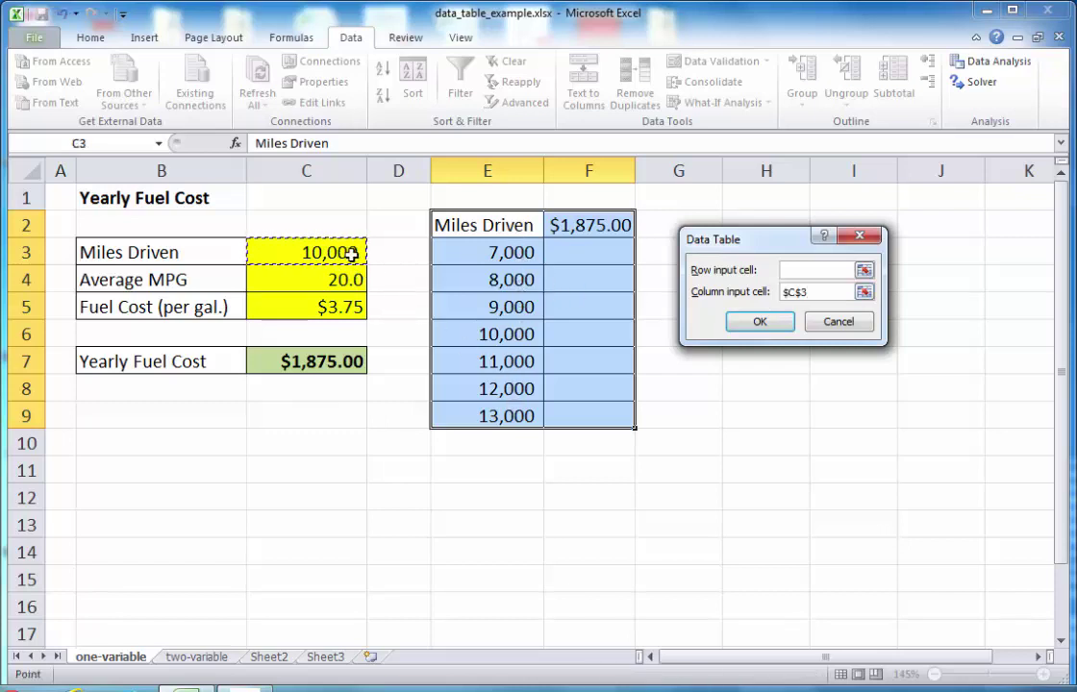
{"action": "left_click", "coordinate": [769, 327]}
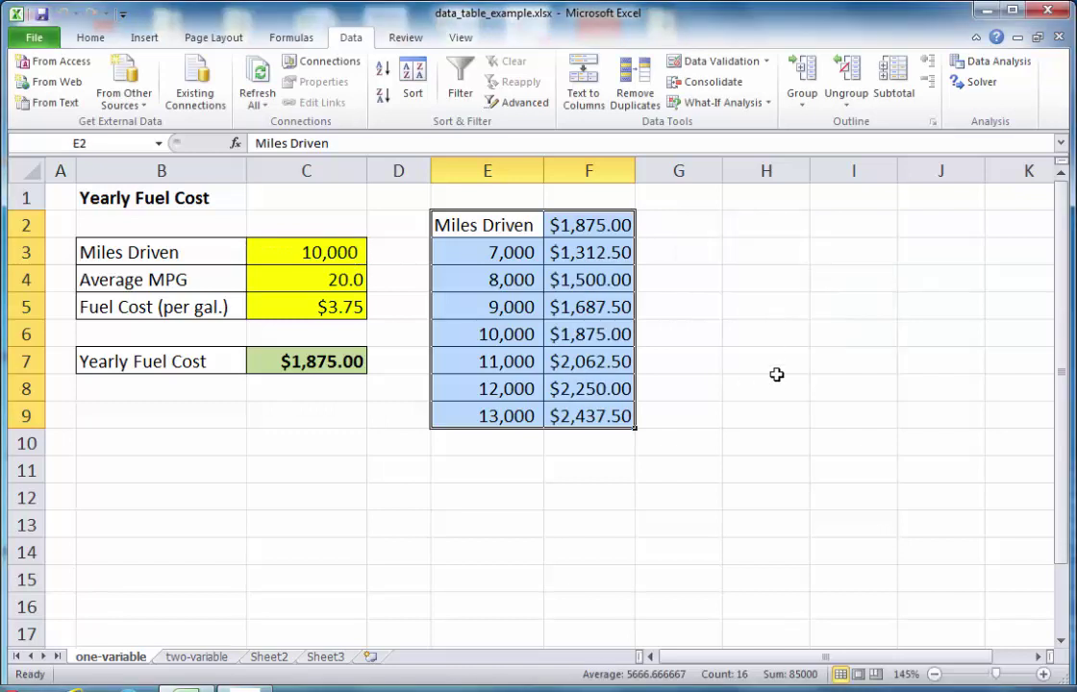
{"action": "left_click", "coordinate": [777, 384]}
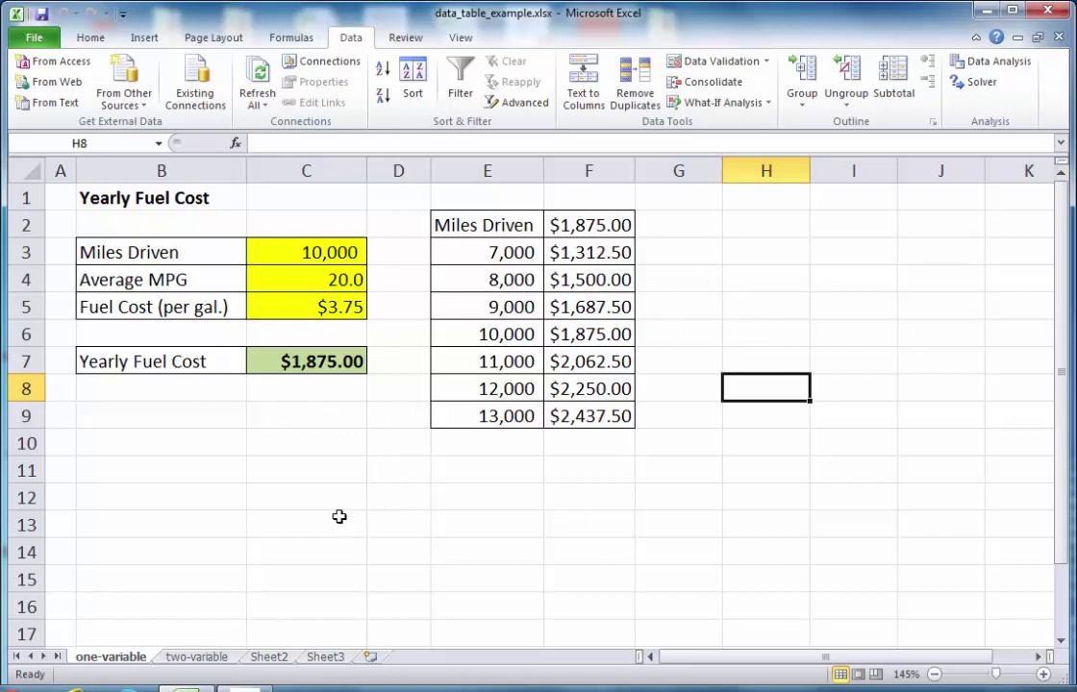
Step: On the two-variable sheet, fill E3:E13 with miles driven from 5000 to 15000 in increments of 1000
{"action": "left_click", "coordinate": [197, 656]}
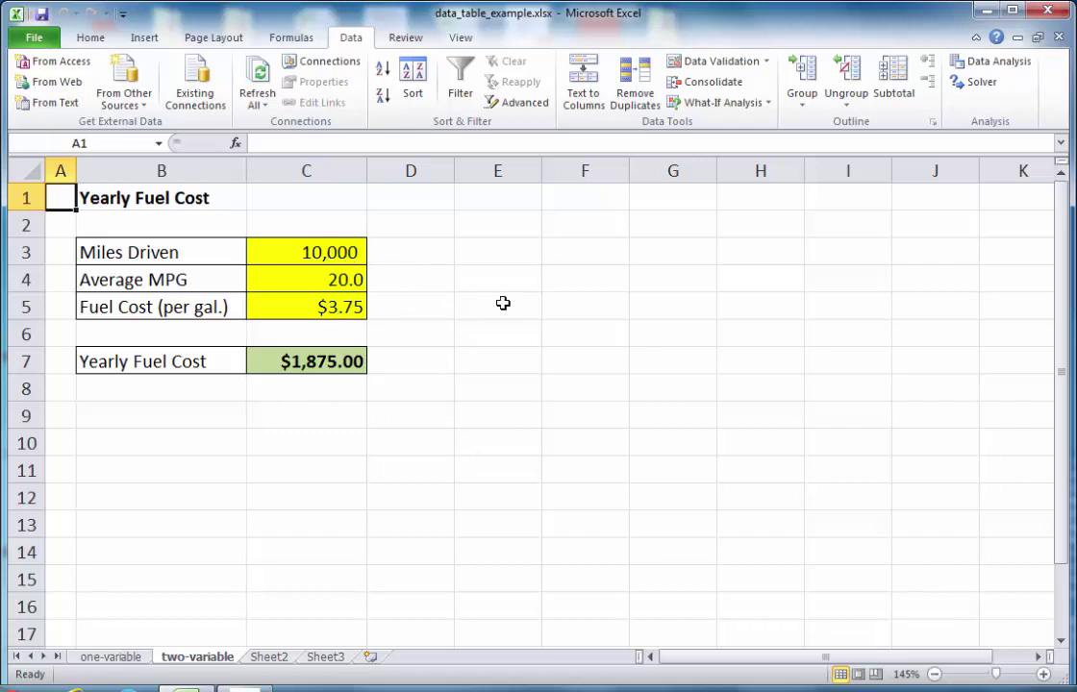
{"action": "left_click", "coordinate": [506, 256]}
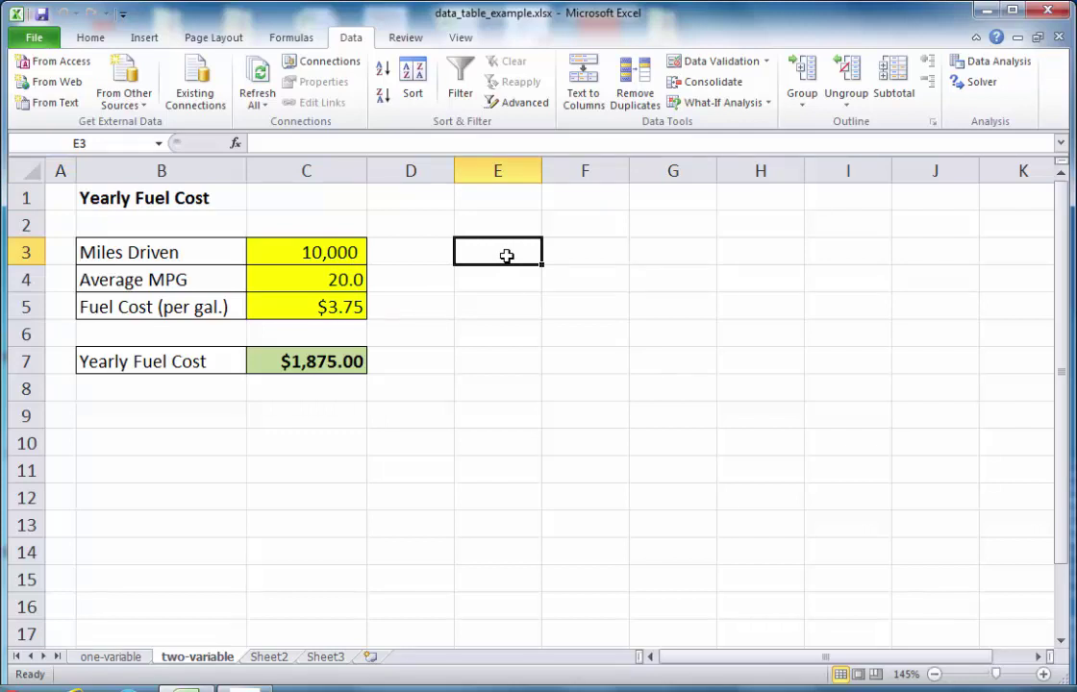
{"action": "type", "text": "5000"}
{"action": "key", "text": "Return"}
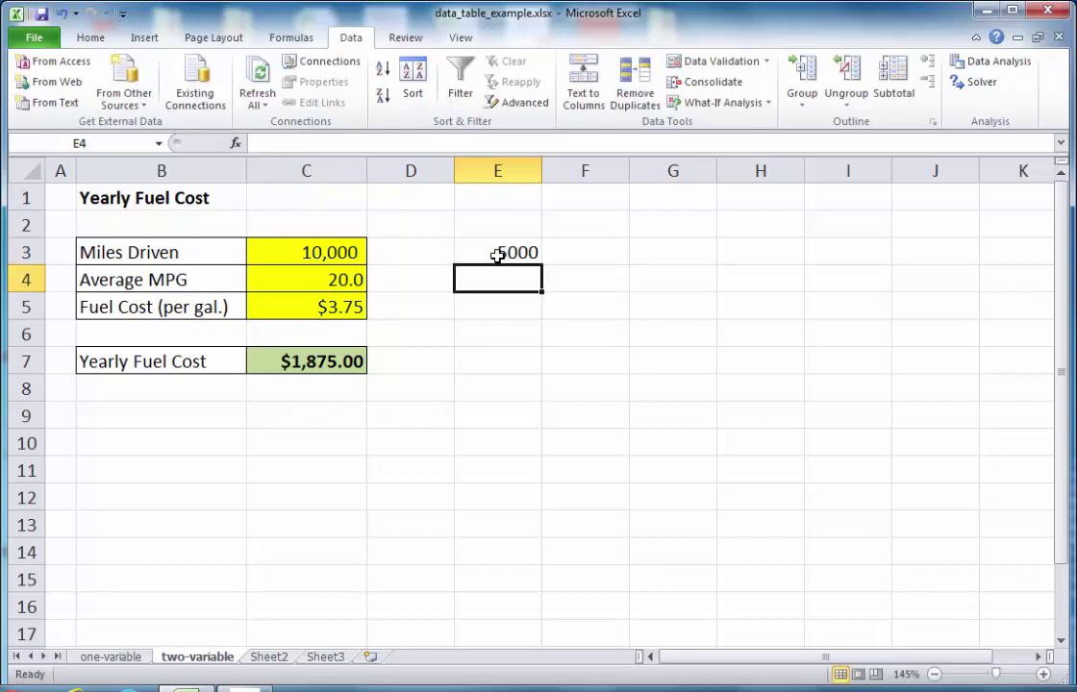
{"action": "left_click", "coordinate": [497, 252]}
{"action": "left_click", "coordinate": [521, 270]}
{"action": "type", "text": "6000"}
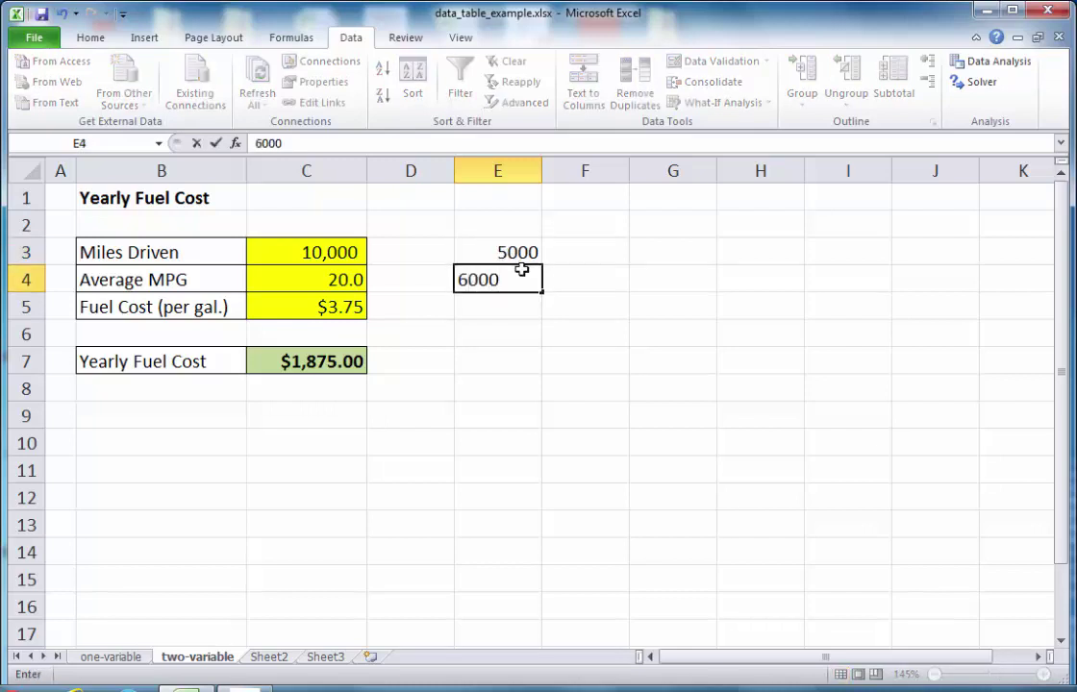
{"action": "key", "text": "Return"}
{"action": "left_click_drag", "start_coordinate": [524, 252], "coordinate": [538, 533]}
{"action": "left_click", "coordinate": [615, 528]}
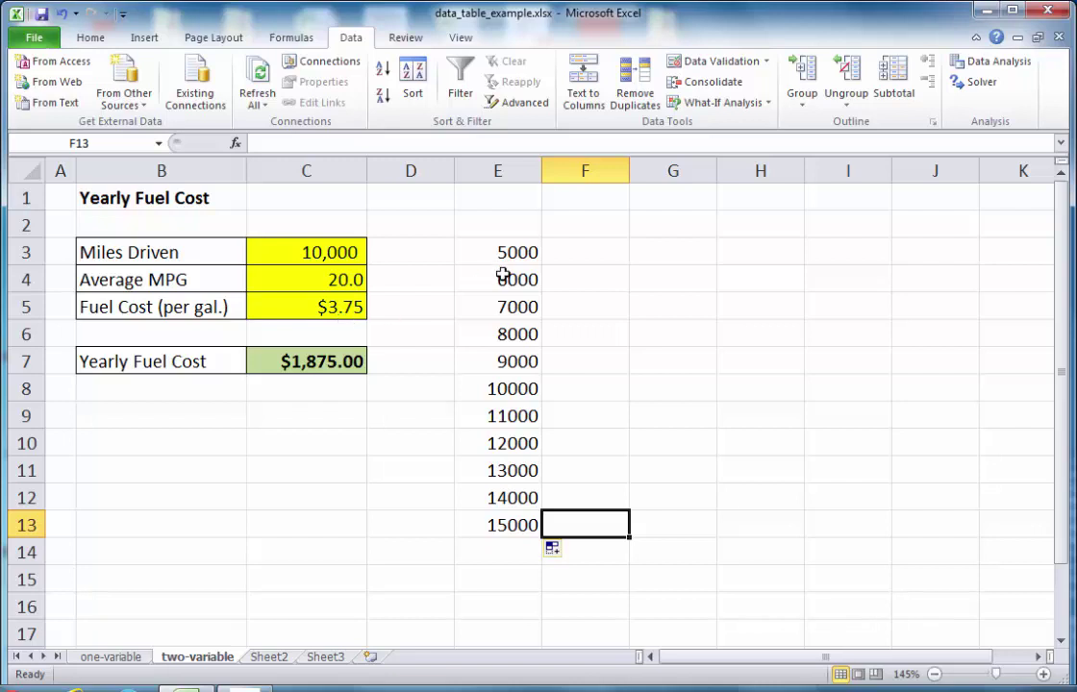
Step: Fill F2:K2 with fuel costs per gallon from 3.50 to 4.00 in increments of 0.10
{"action": "left_click", "coordinate": [556, 225]}
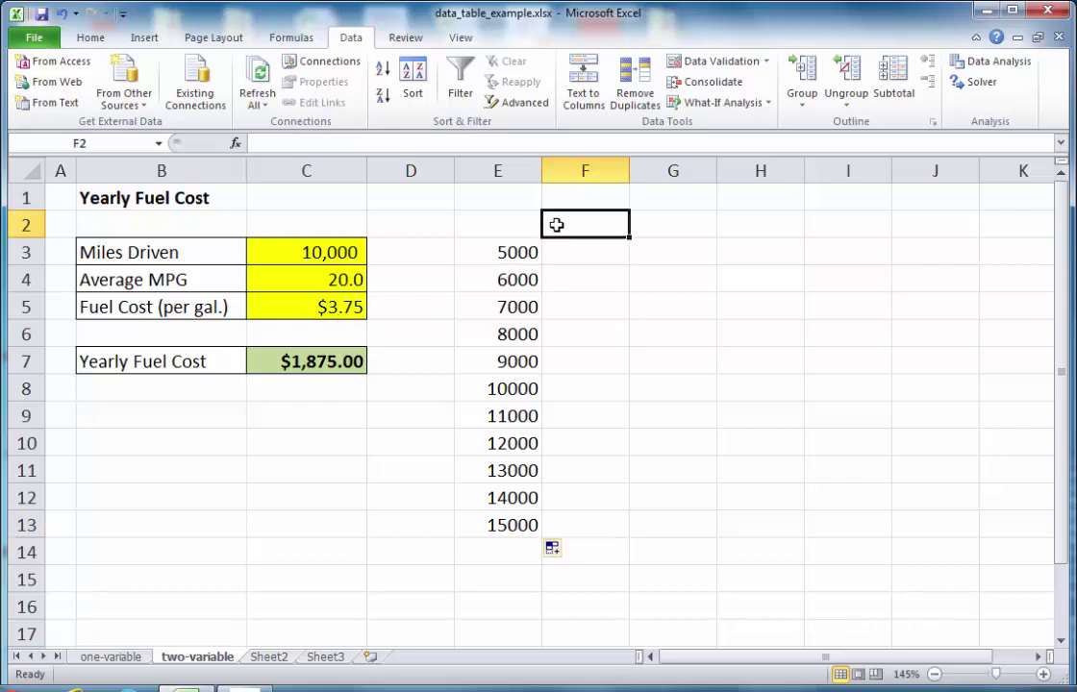
{"action": "type", "text": "3.5"}
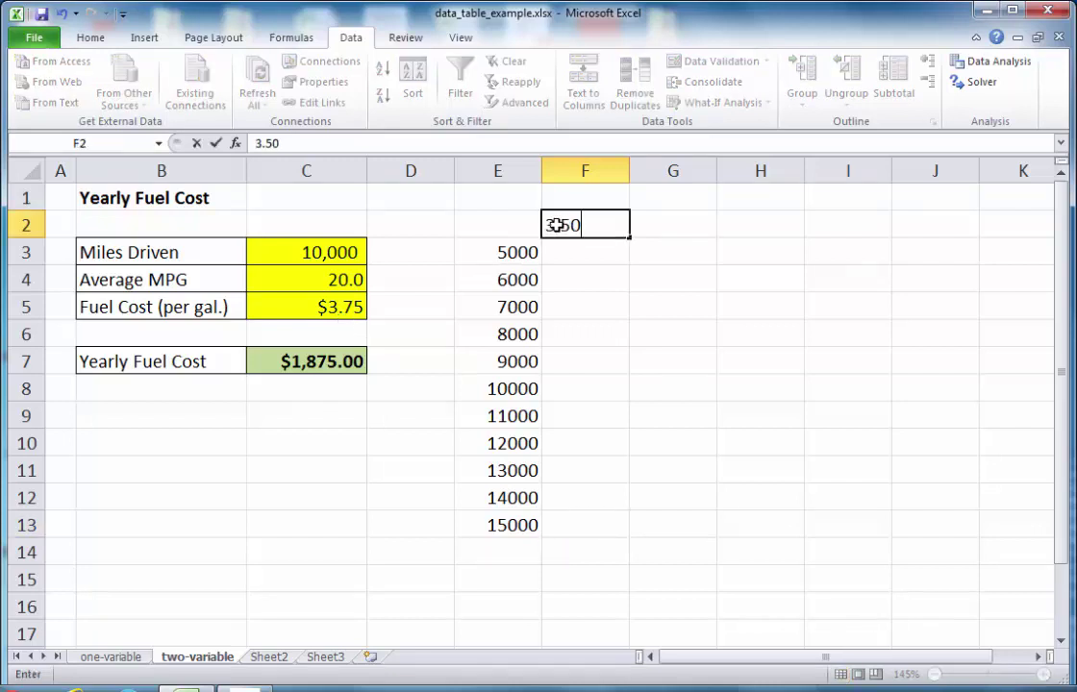
{"action": "type", "text": "0"}
{"action": "key", "text": "Return"}
{"action": "left_click", "coordinate": [668, 223]}
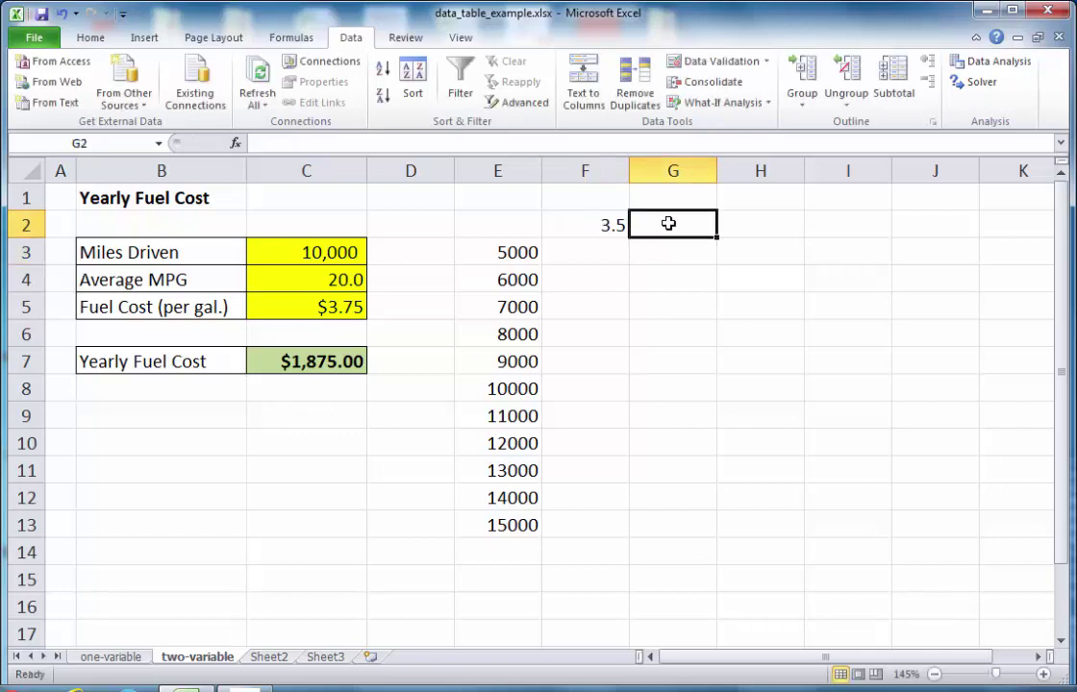
{"action": "type", "text": "3.6"}
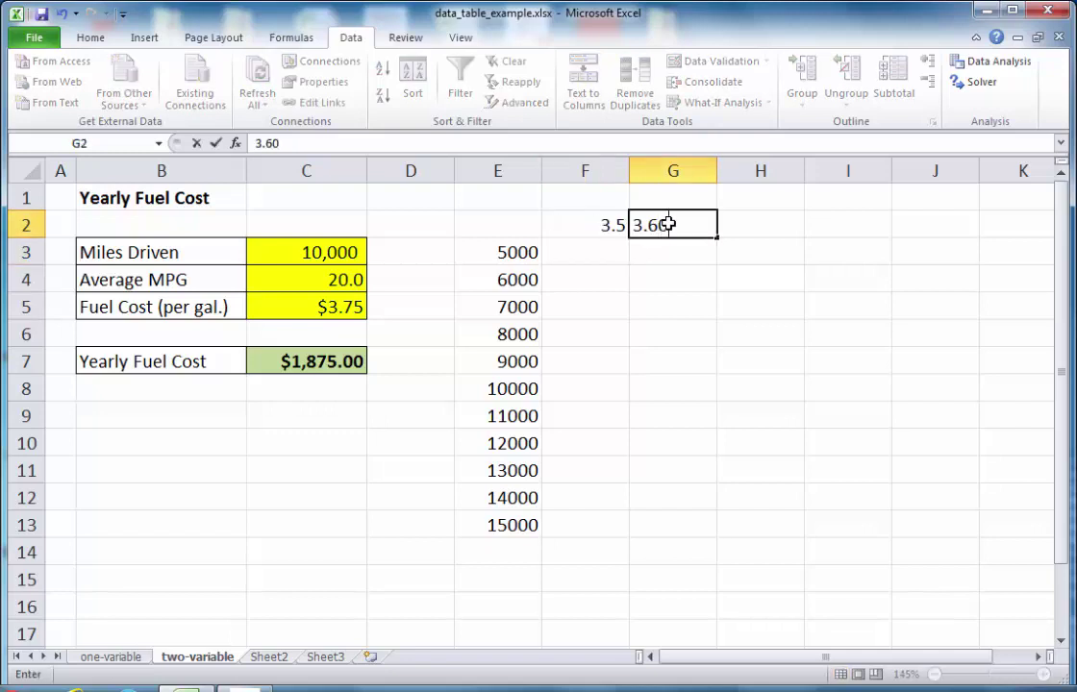
{"action": "type", "text": "0"}
{"action": "key", "text": "Return"}
{"action": "left_click_drag", "start_coordinate": [610, 223], "coordinate": [1050, 235]}
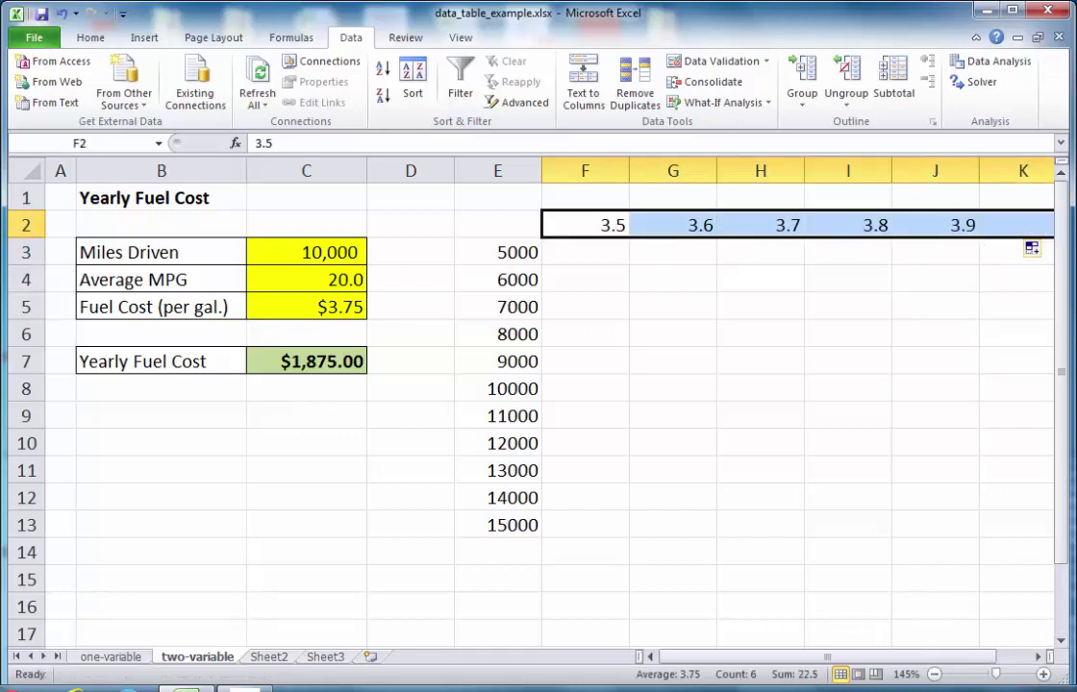
{"action": "left_click_drag", "start_coordinate": [1067, 342], "coordinate": [1076, 342]}
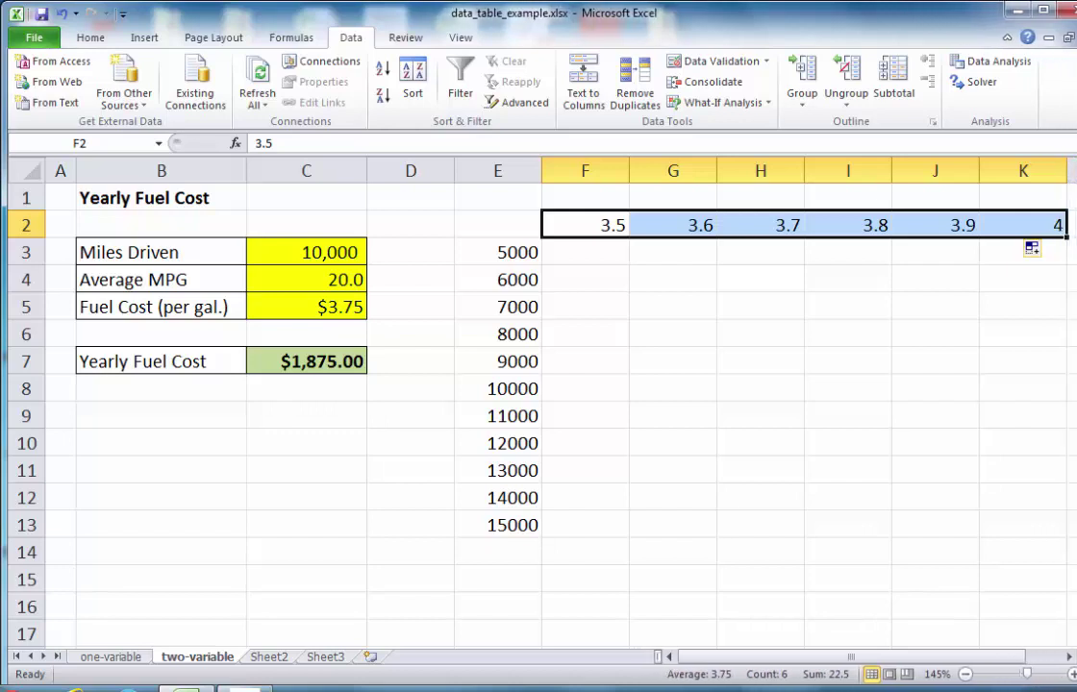
{"action": "left_click", "coordinate": [903, 387]}
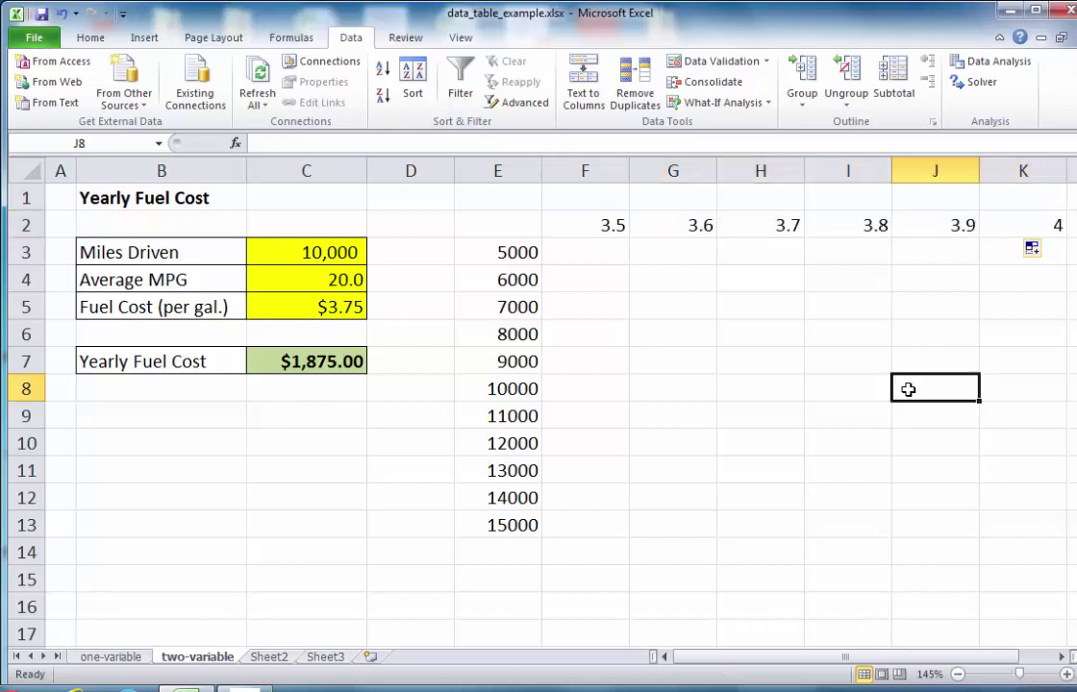
Step: Format the fuel costs per gallon in F2:K2 as Currency
{"action": "left_click", "coordinate": [620, 229]}
{"action": "left_click_drag", "start_coordinate": [634, 228], "coordinate": [1004, 227]}
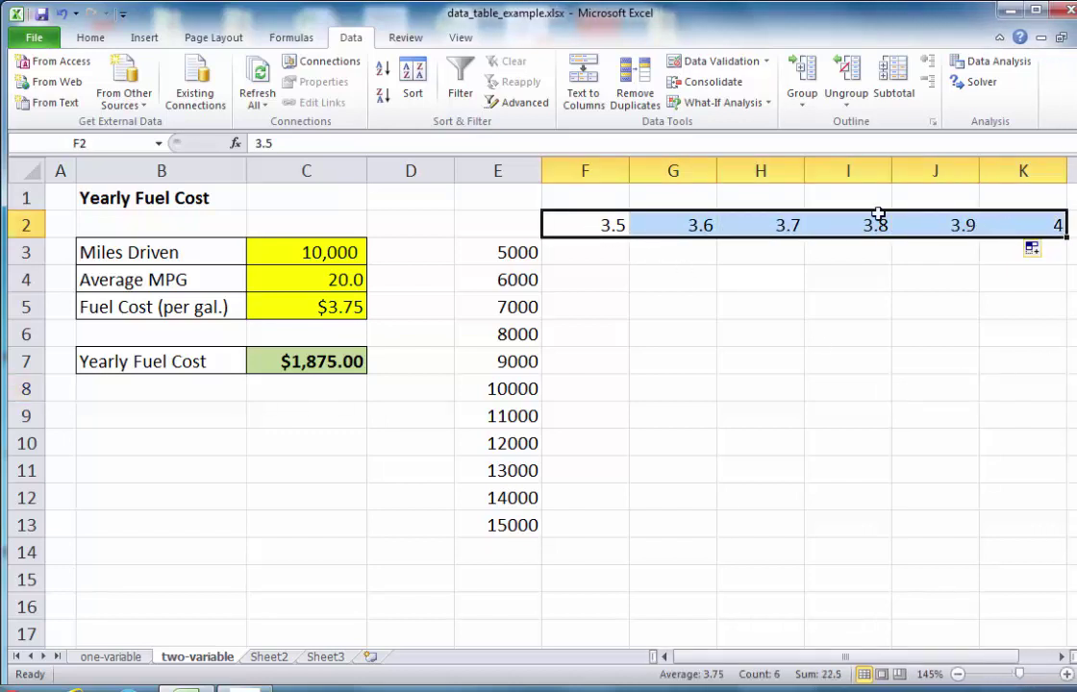
{"action": "left_click", "coordinate": [90, 37]}
{"action": "left_click", "coordinate": [648, 69]}
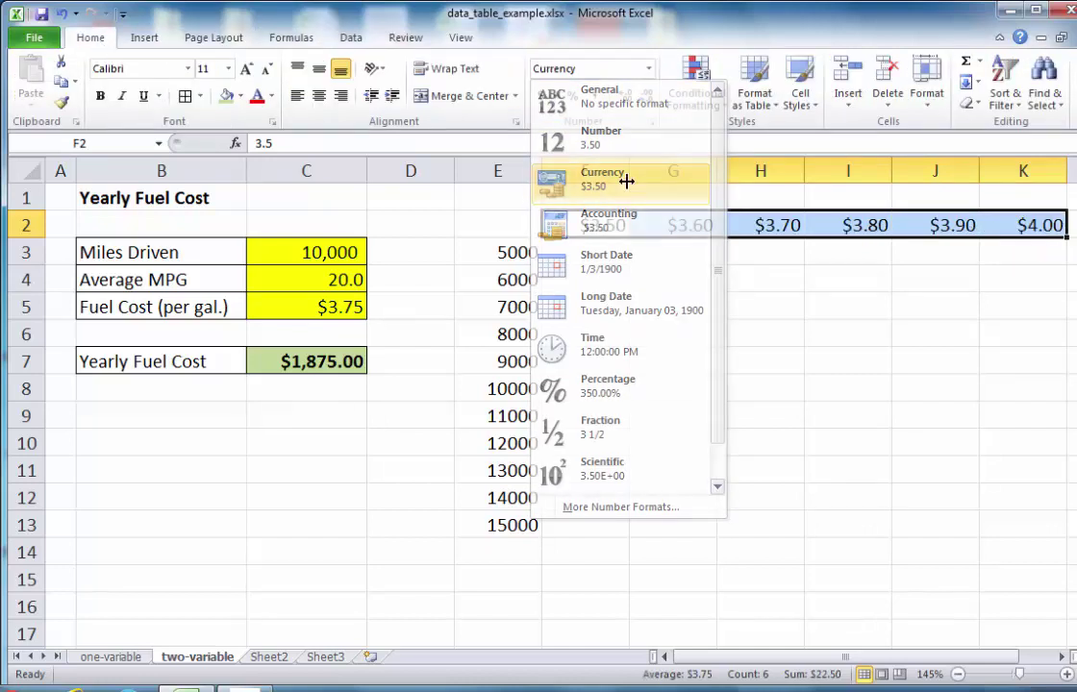
{"action": "left_click", "coordinate": [624, 180]}
Step: Apply the comma number style to the miles driven in E3:E13 and autofit column E
{"action": "left_click_drag", "start_coordinate": [526, 252], "coordinate": [509, 525]}
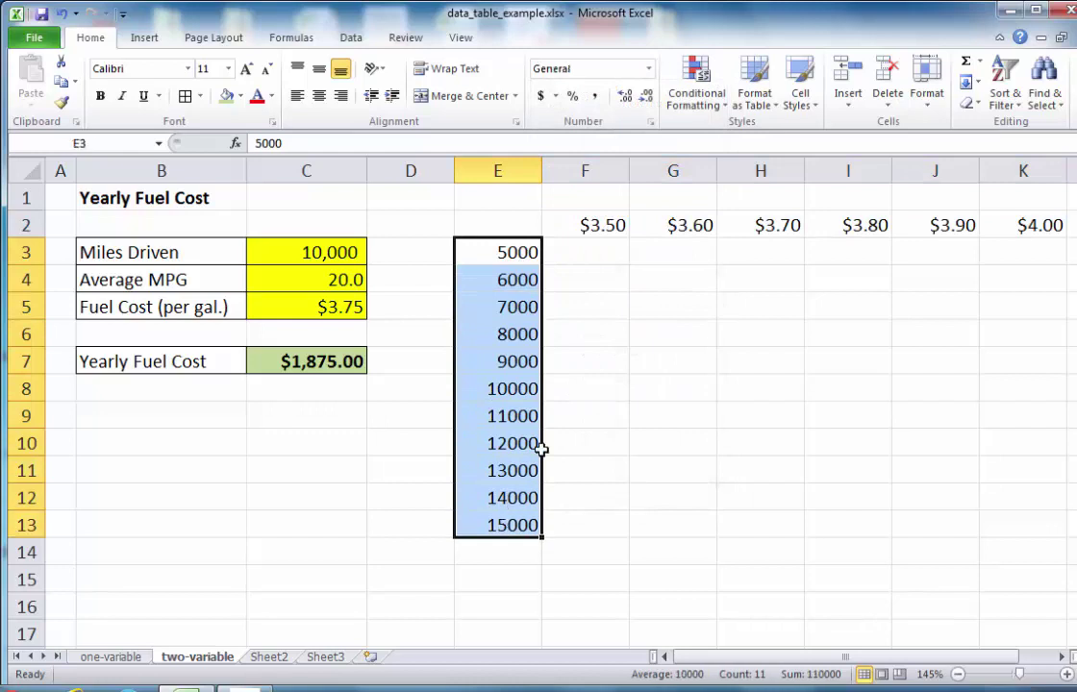
{"action": "left_click", "coordinate": [594, 96]}
{"action": "left_click", "coordinate": [757, 307]}
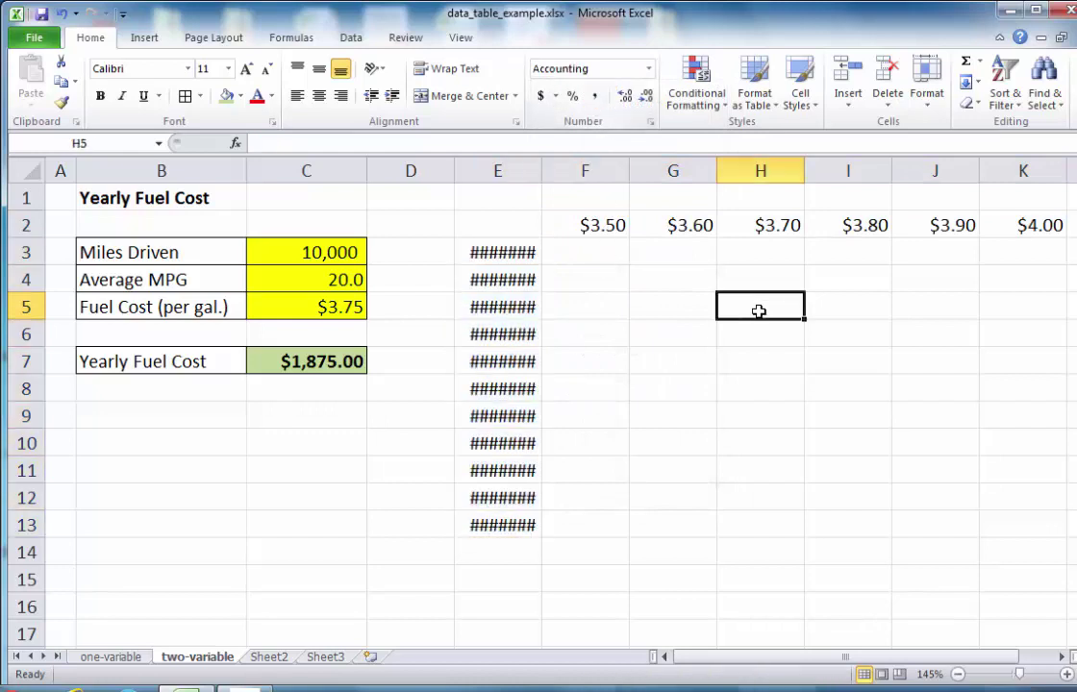
{"action": "left_click_drag", "start_coordinate": [541, 170], "coordinate": [541, 170]}
{"action": "double_click", "coordinate": [541, 170]}
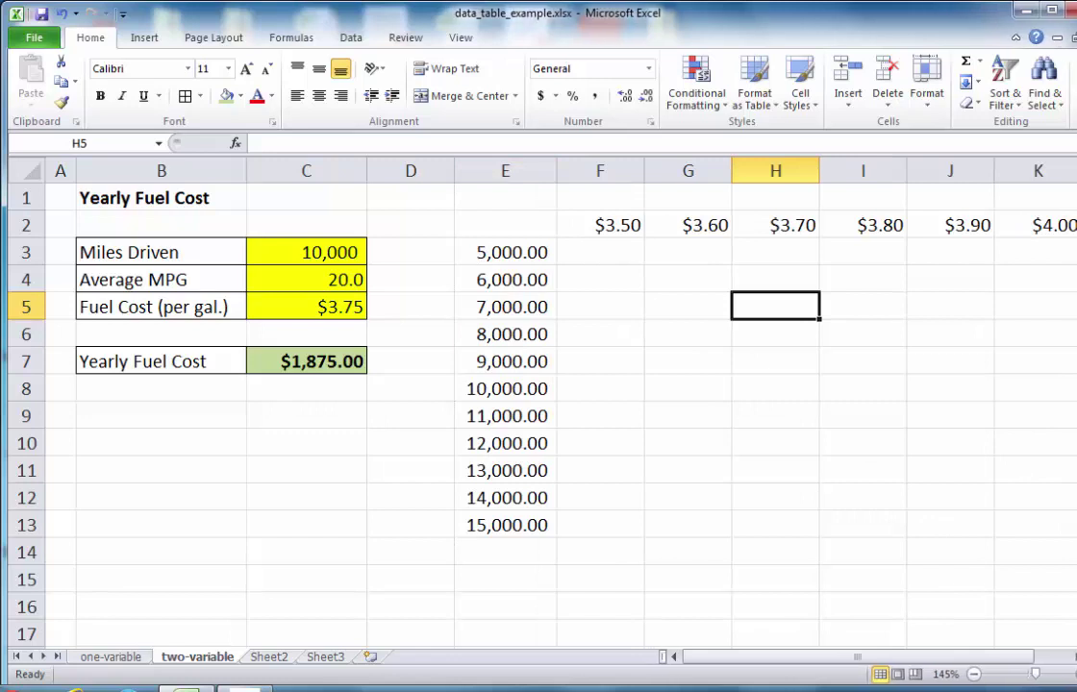
Step: Apply all borders to the two-variable table range E2:K13
{"action": "left_click", "coordinate": [533, 227]}
{"action": "left_click_drag", "start_coordinate": [533, 227], "coordinate": [1017, 517]}
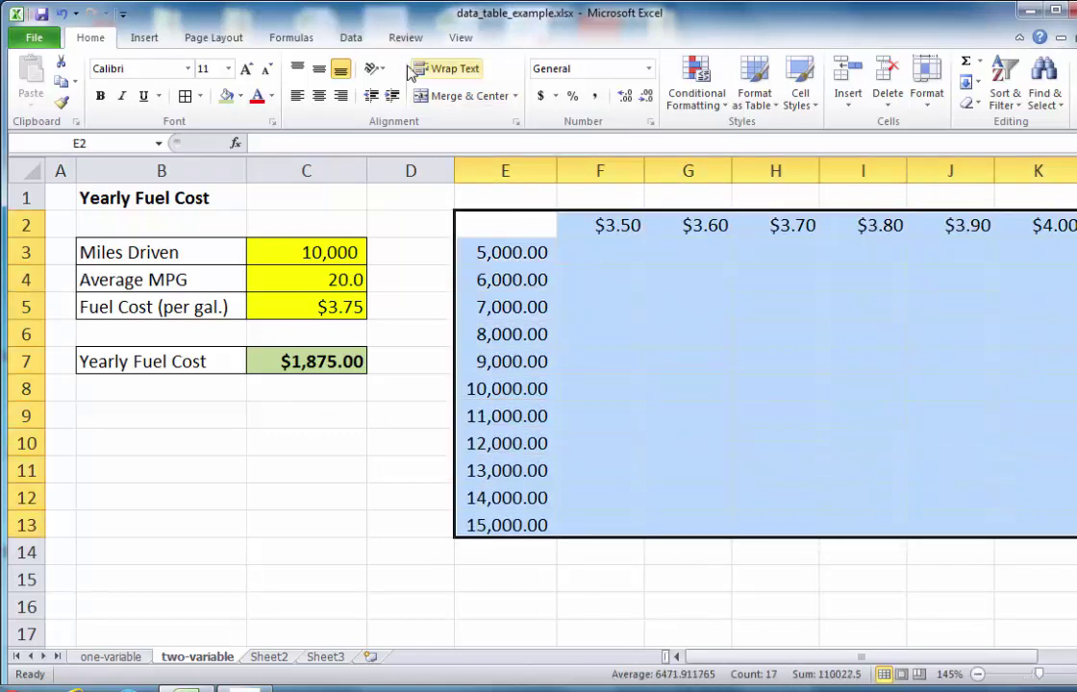
{"action": "left_click", "coordinate": [185, 95]}
{"action": "left_click", "coordinate": [579, 301]}
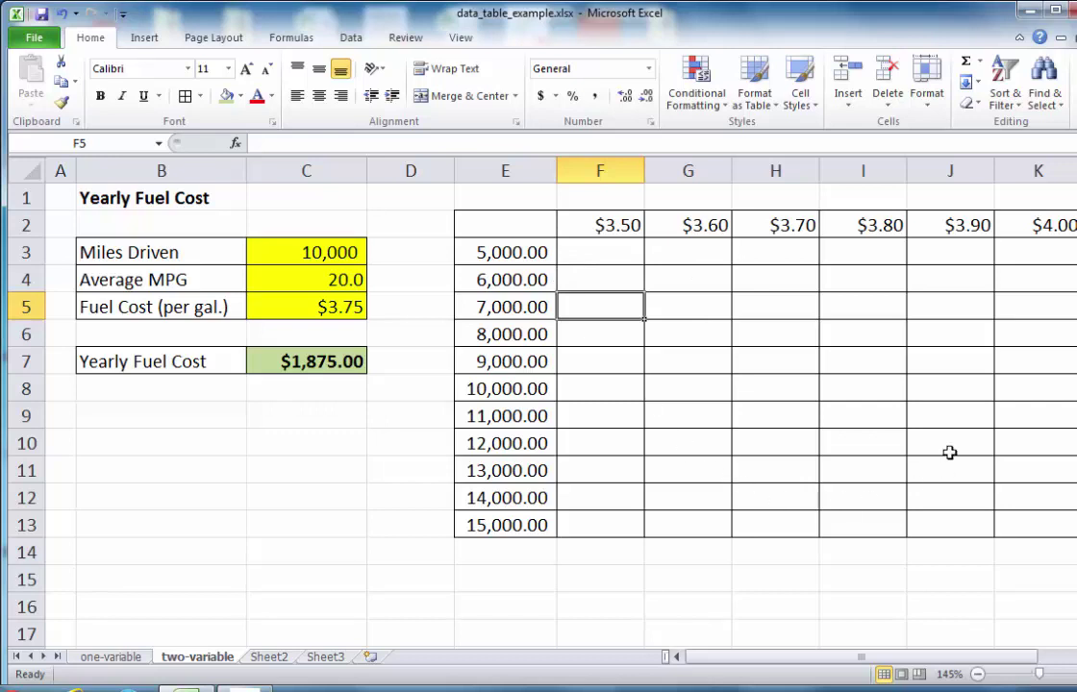
Step: Enter the formula =C7 in corner cell E2 to reference the yearly fuel cost
{"action": "left_click", "coordinate": [517, 225]}
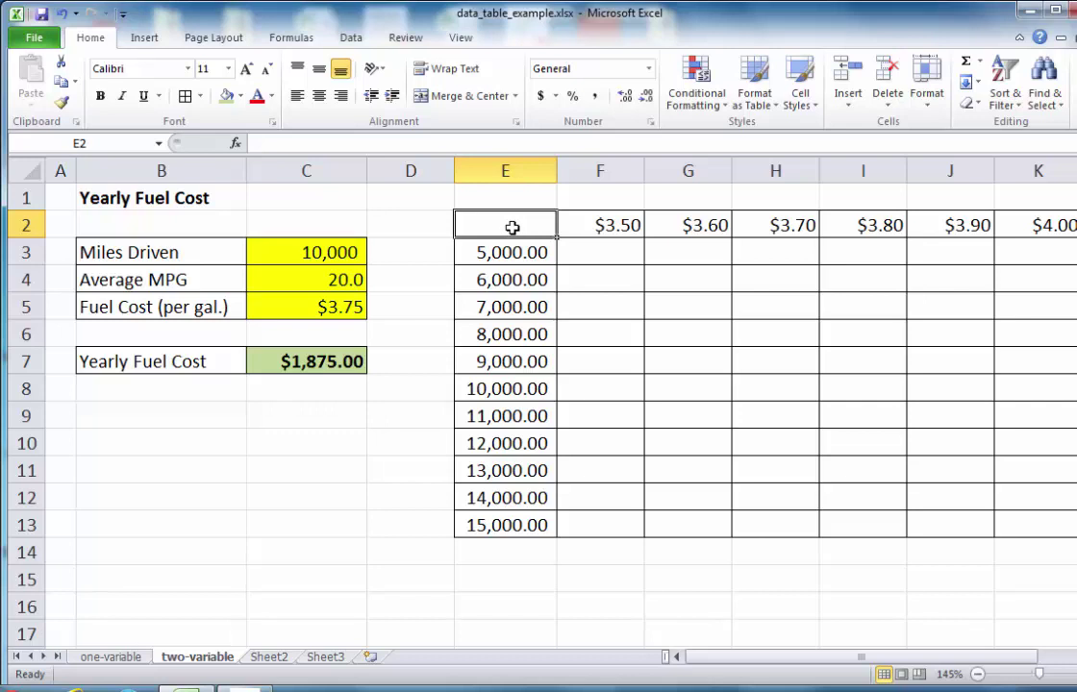
{"action": "type", "text": "="}
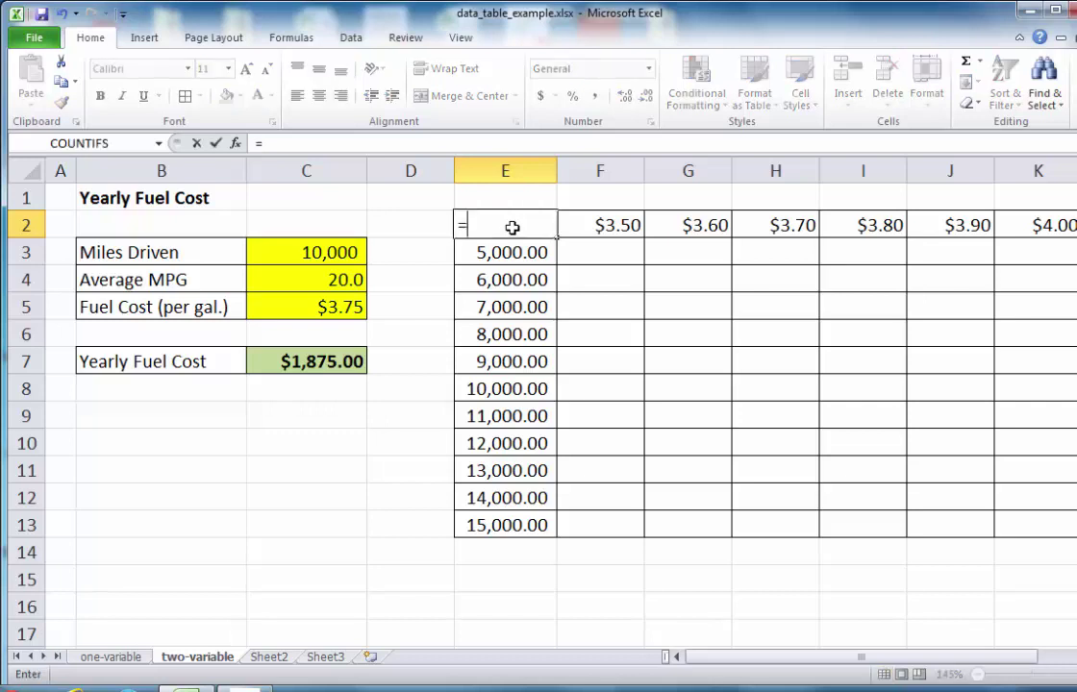
{"action": "left_click", "coordinate": [325, 360]}
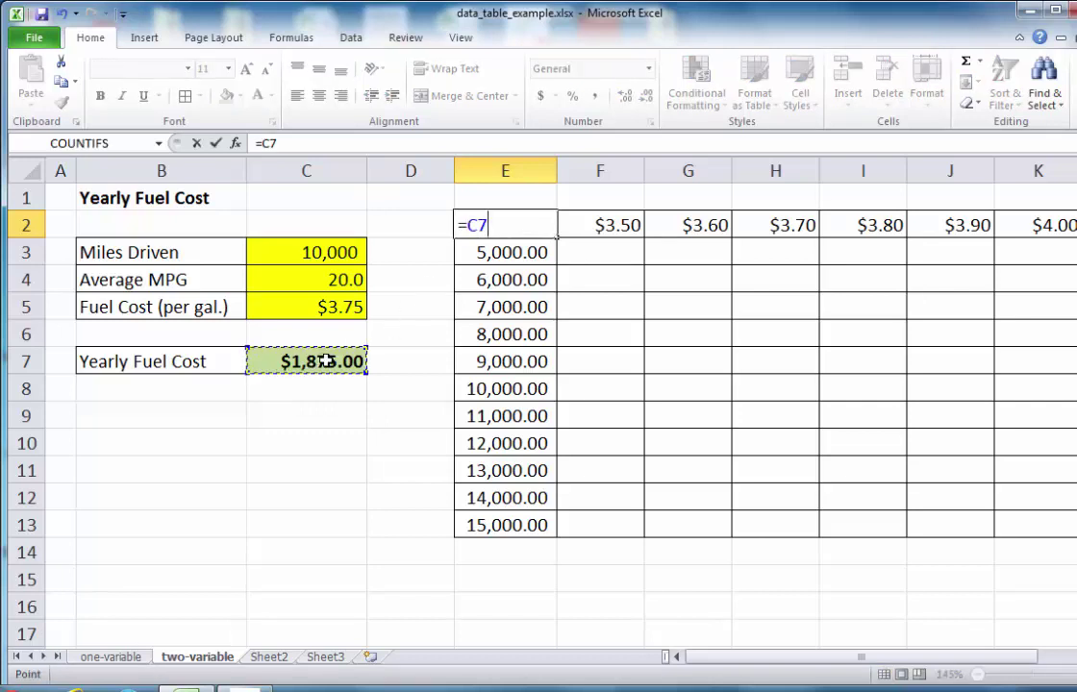
{"action": "key", "text": "Return"}
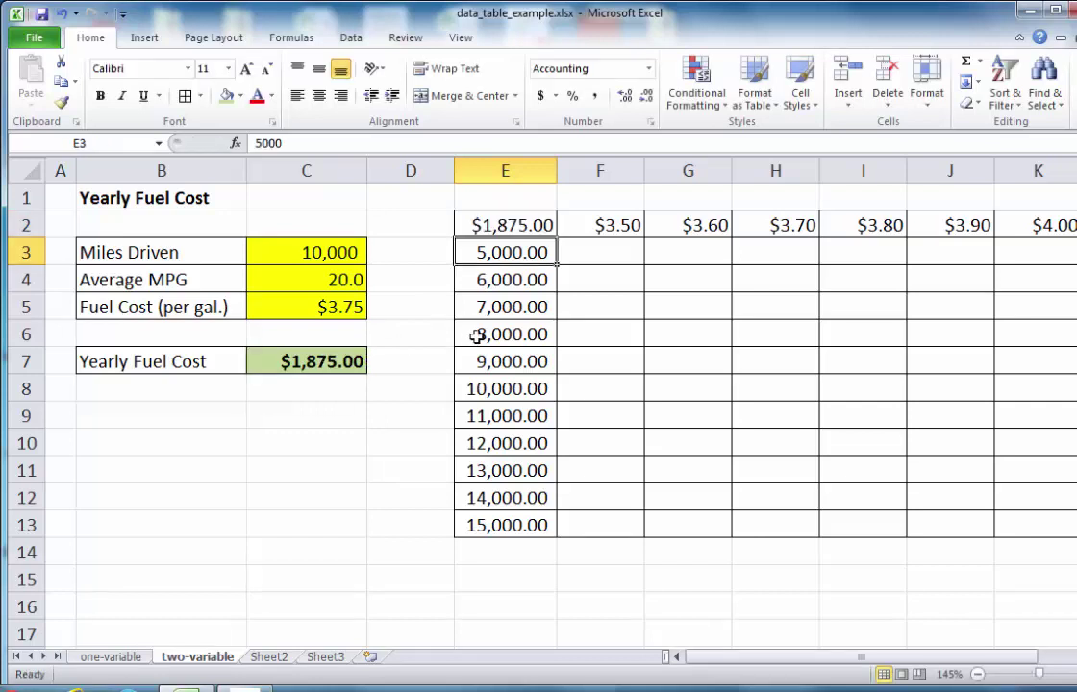
Step: Create a two-variable data table over E2:K13 with C5 as the row input cell and C3 as the column input cell
{"action": "left_click_drag", "start_coordinate": [498, 224], "coordinate": [1027, 515]}
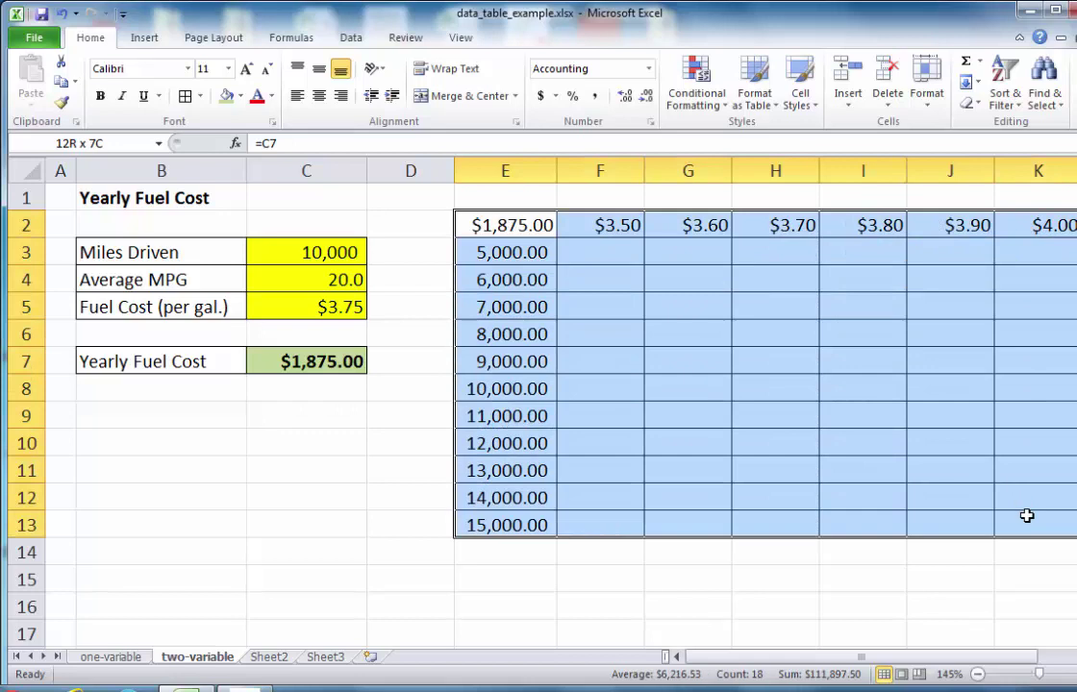
{"action": "left_click", "coordinate": [350, 37]}
{"action": "left_click", "coordinate": [812, 97]}
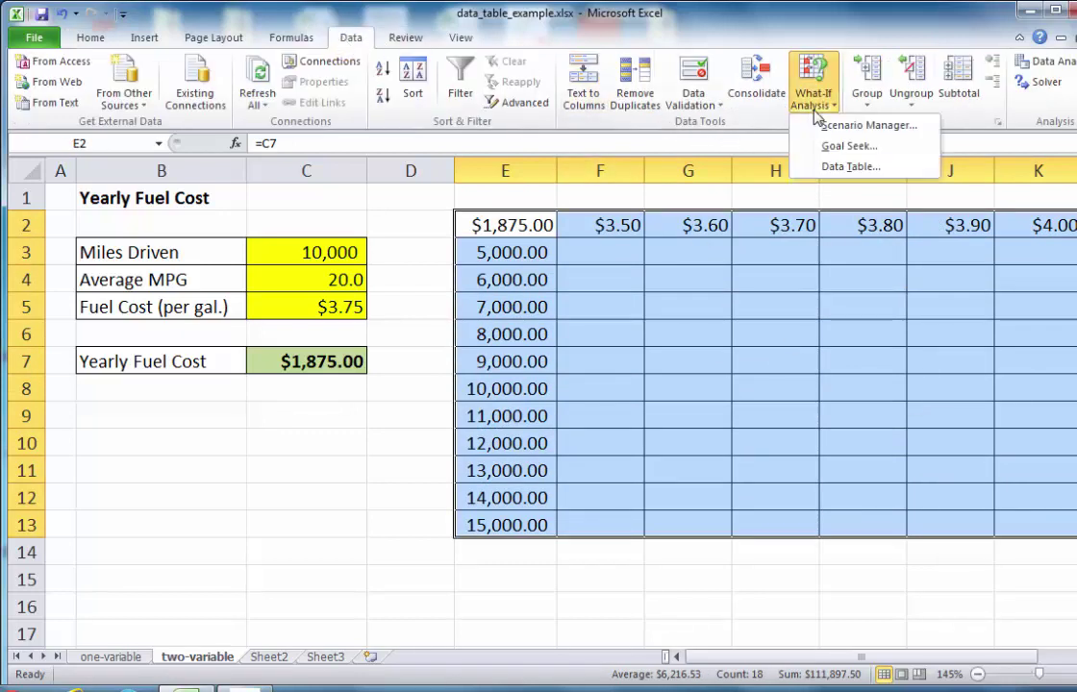
{"action": "left_click", "coordinate": [838, 166]}
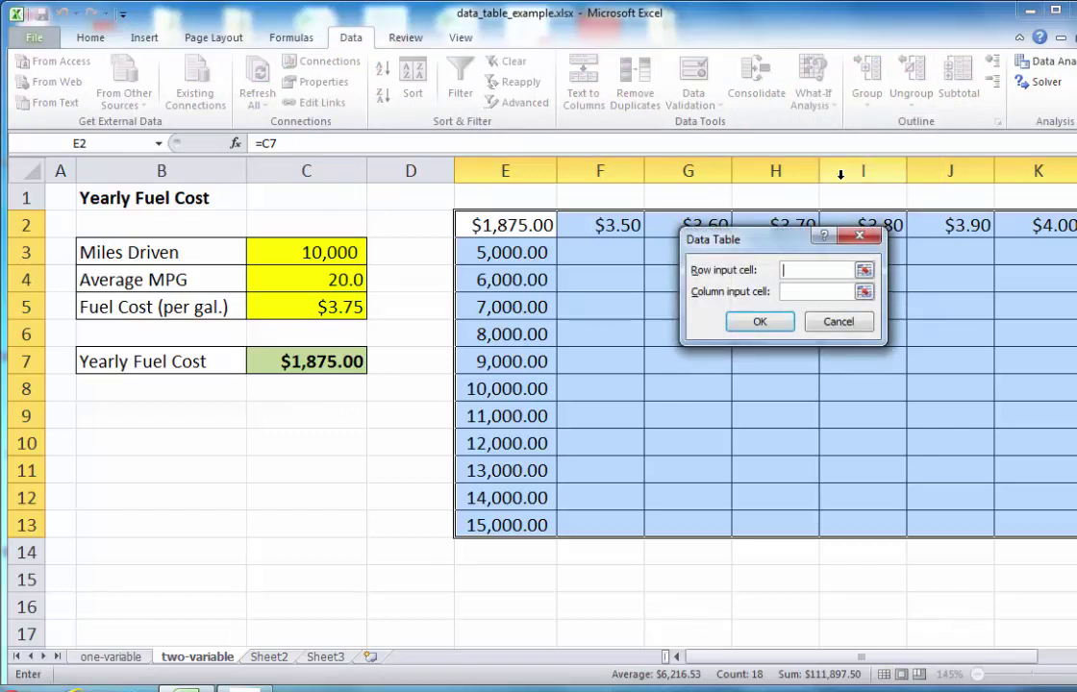
{"action": "left_click_drag", "start_coordinate": [810, 245], "coordinate": [306, 469]}
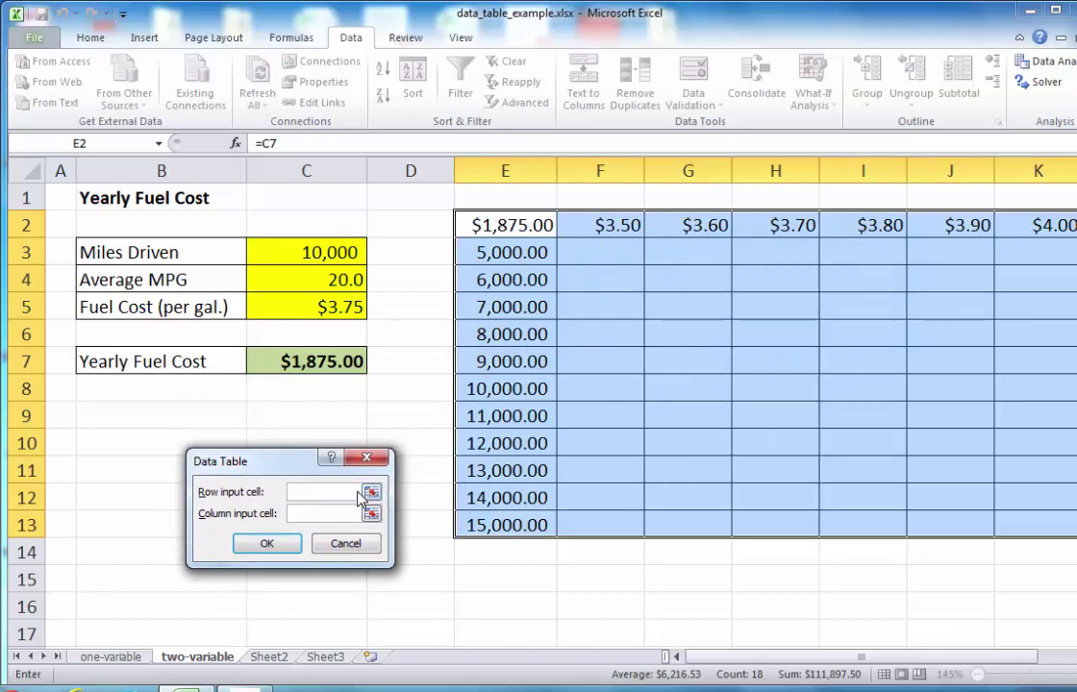
{"action": "left_click", "coordinate": [316, 308]}
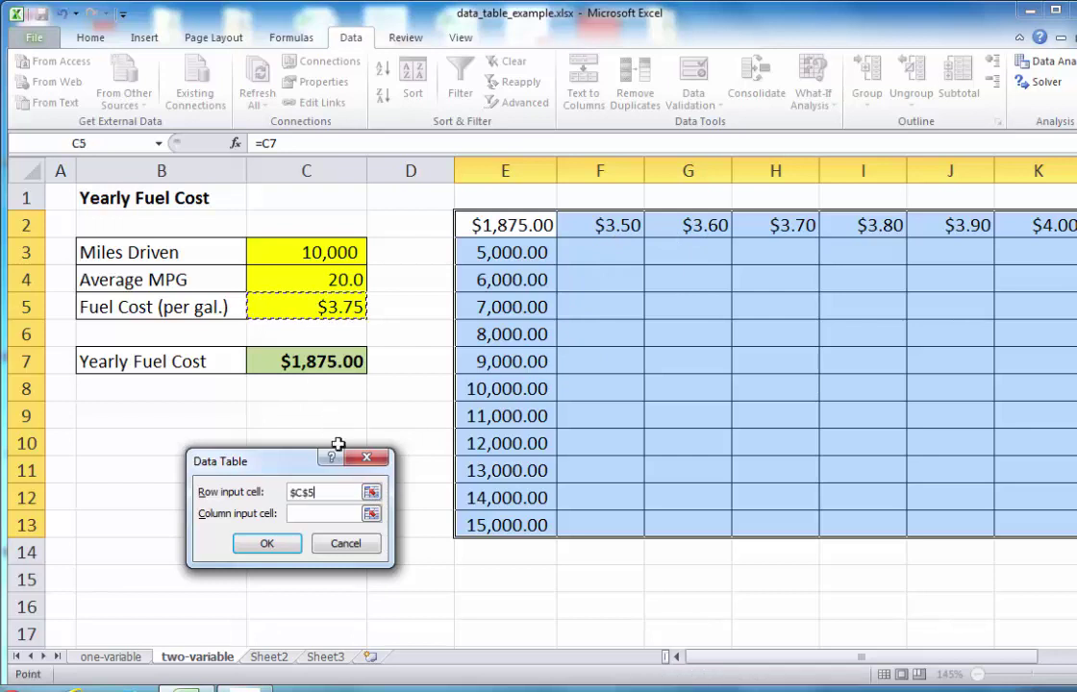
{"action": "left_click", "coordinate": [327, 516]}
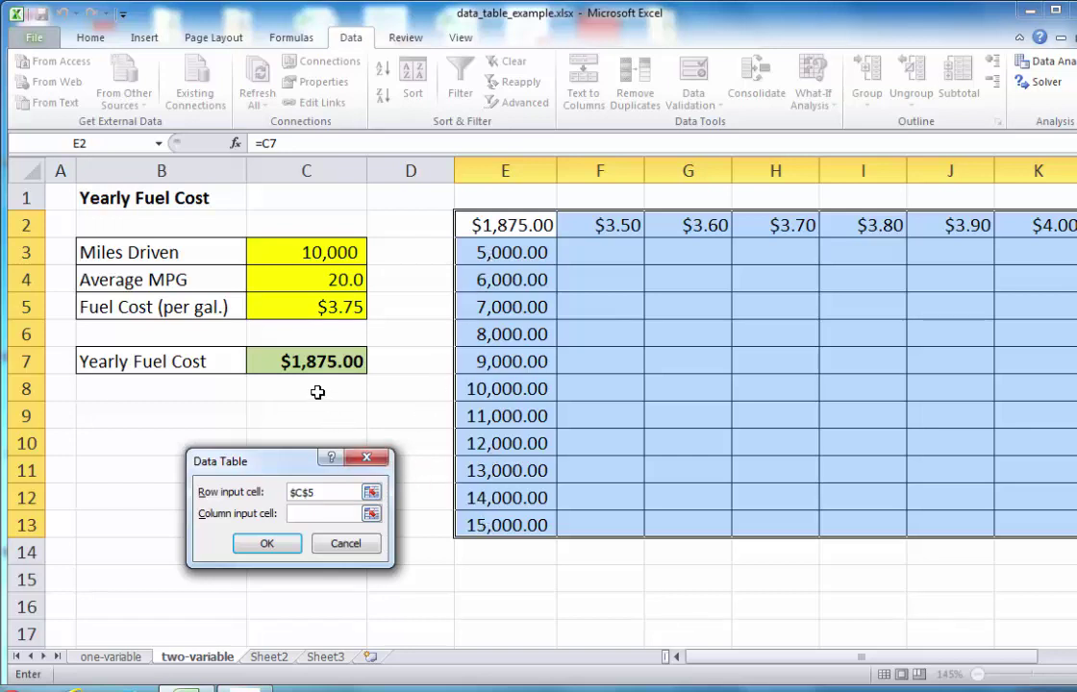
{"action": "left_click", "coordinate": [328, 252]}
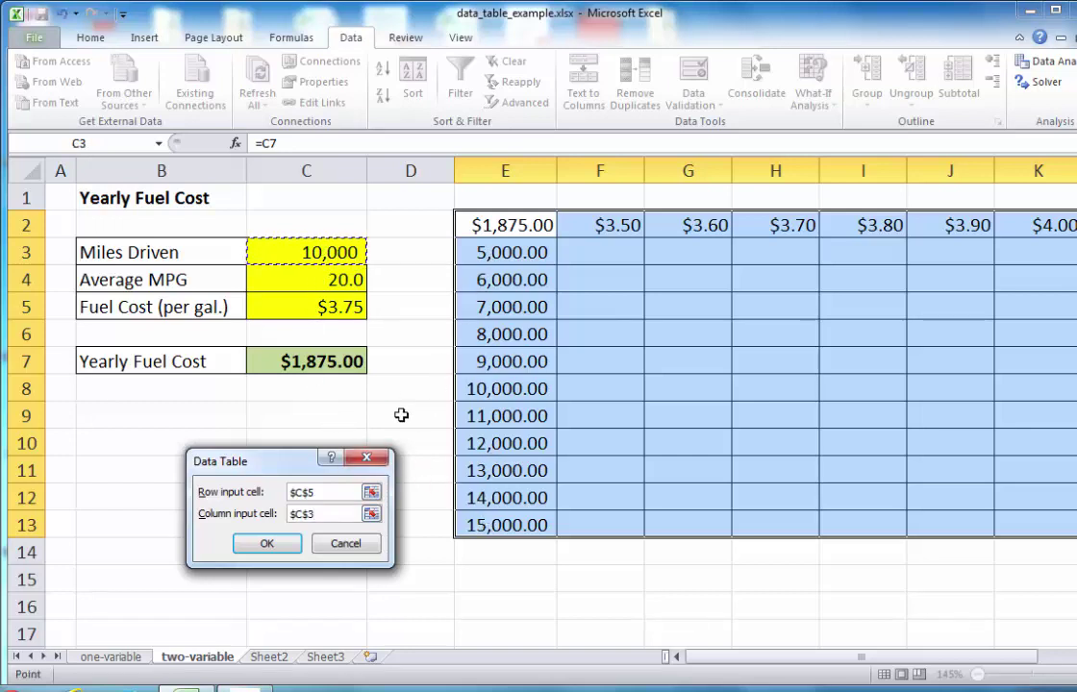
{"action": "left_click", "coordinate": [267, 545]}
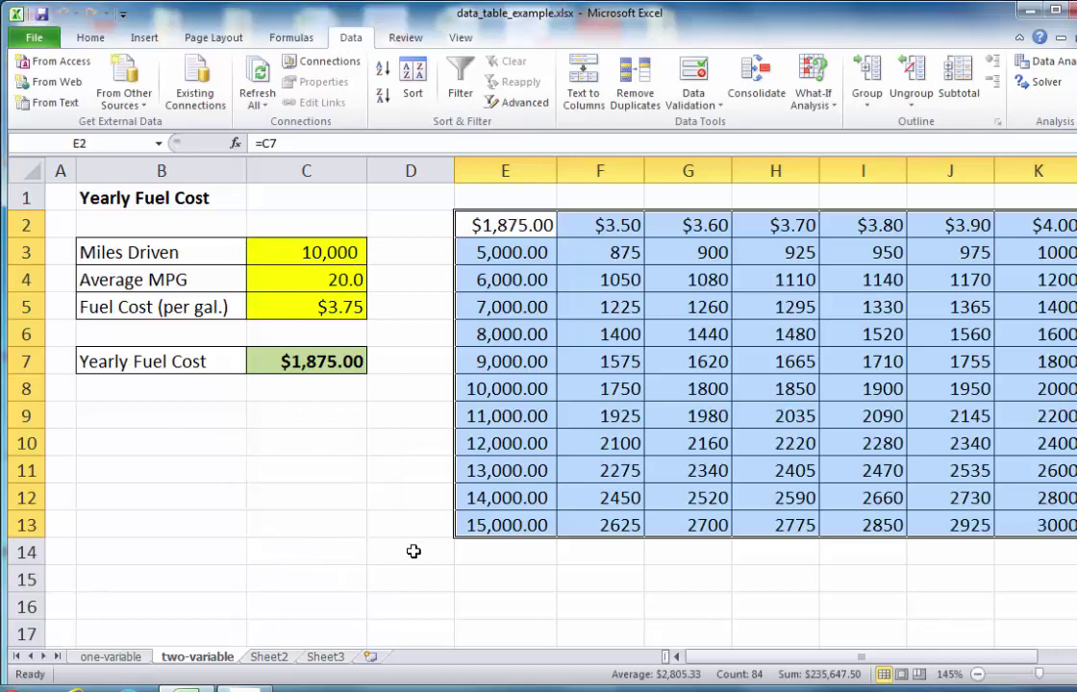
{"action": "left_click", "coordinate": [487, 591]}
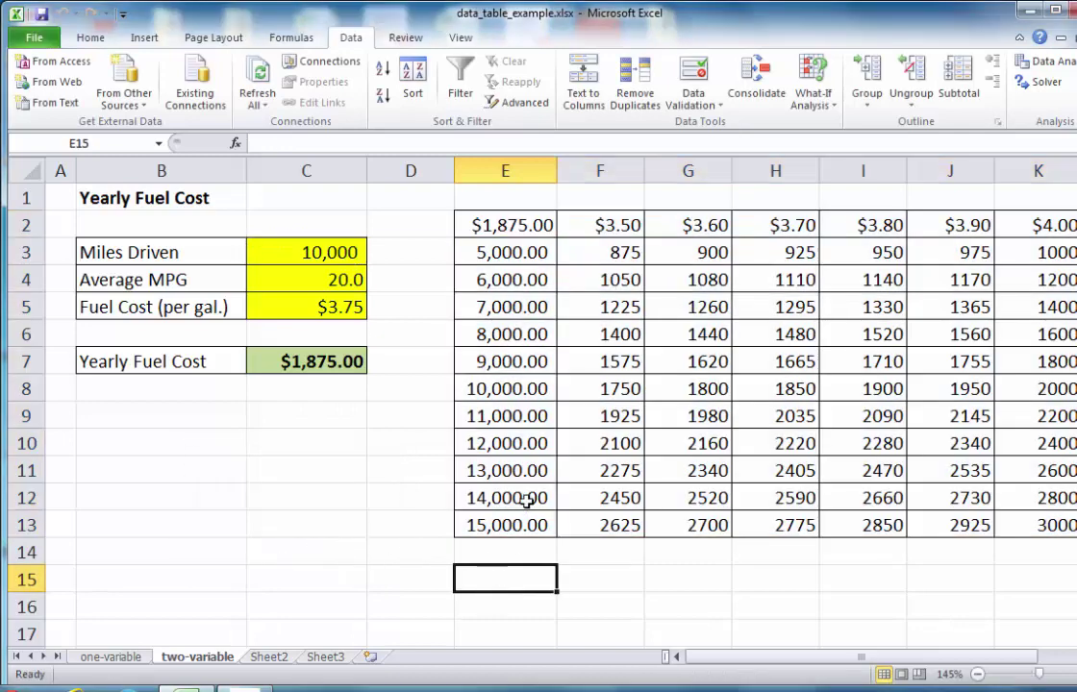
Step: Format the data table results in F3:K13 as Currency with no decimal places
{"action": "left_click", "coordinate": [591, 252]}
{"action": "left_click_drag", "start_coordinate": [915, 259], "coordinate": [1016, 522]}
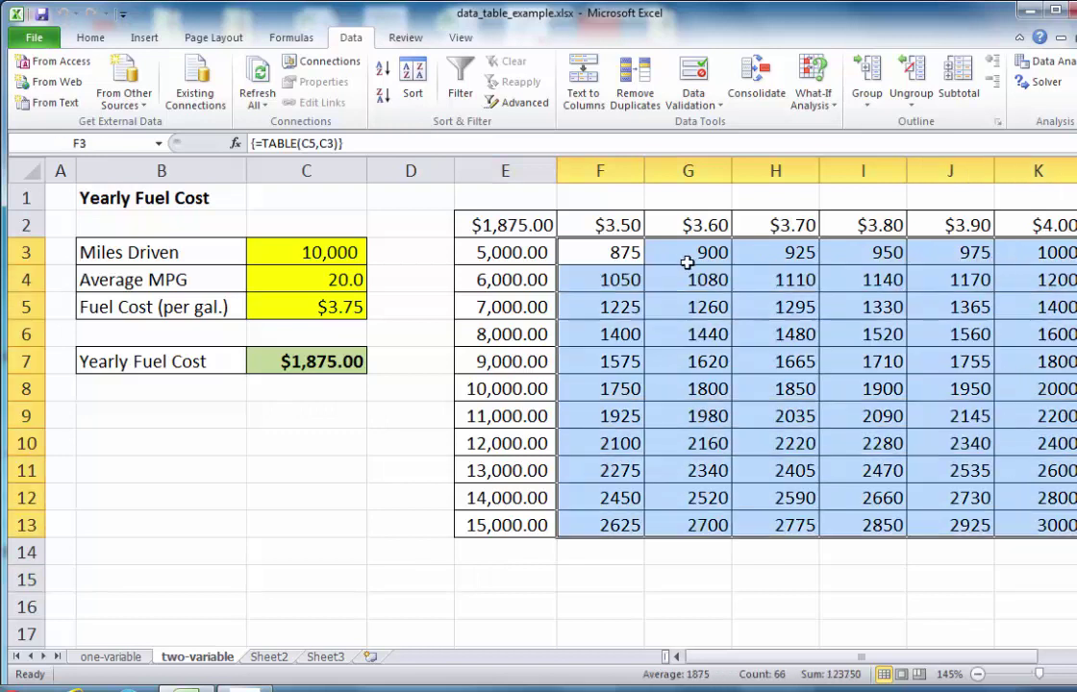
{"action": "left_click", "coordinate": [104, 43]}
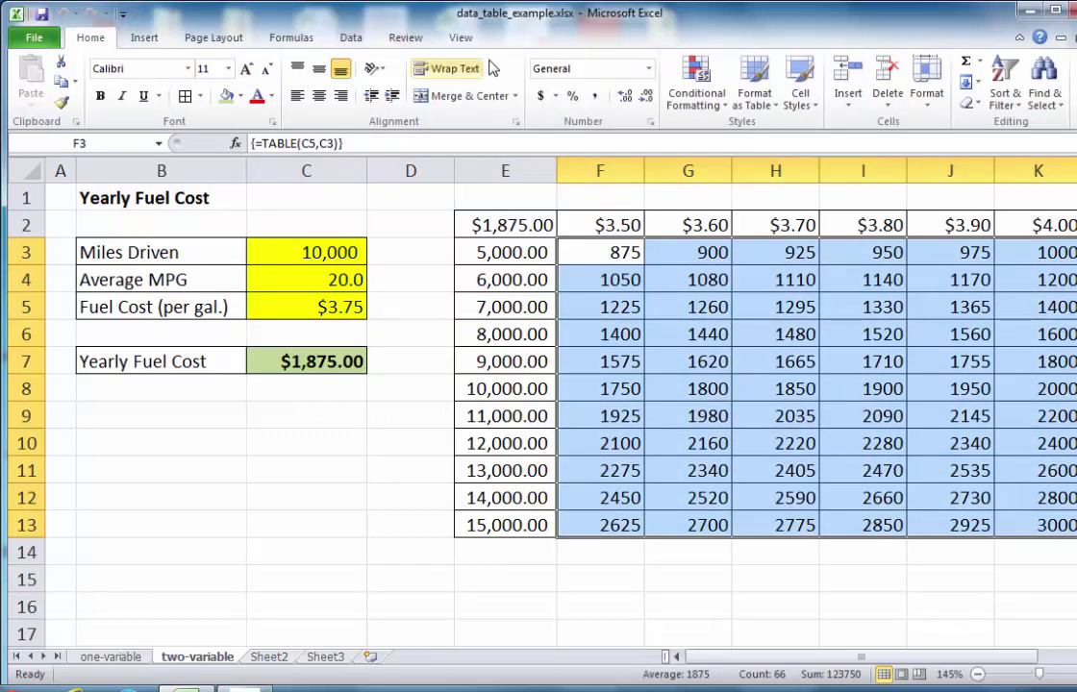
{"action": "left_click", "coordinate": [648, 68]}
{"action": "left_click", "coordinate": [605, 178]}
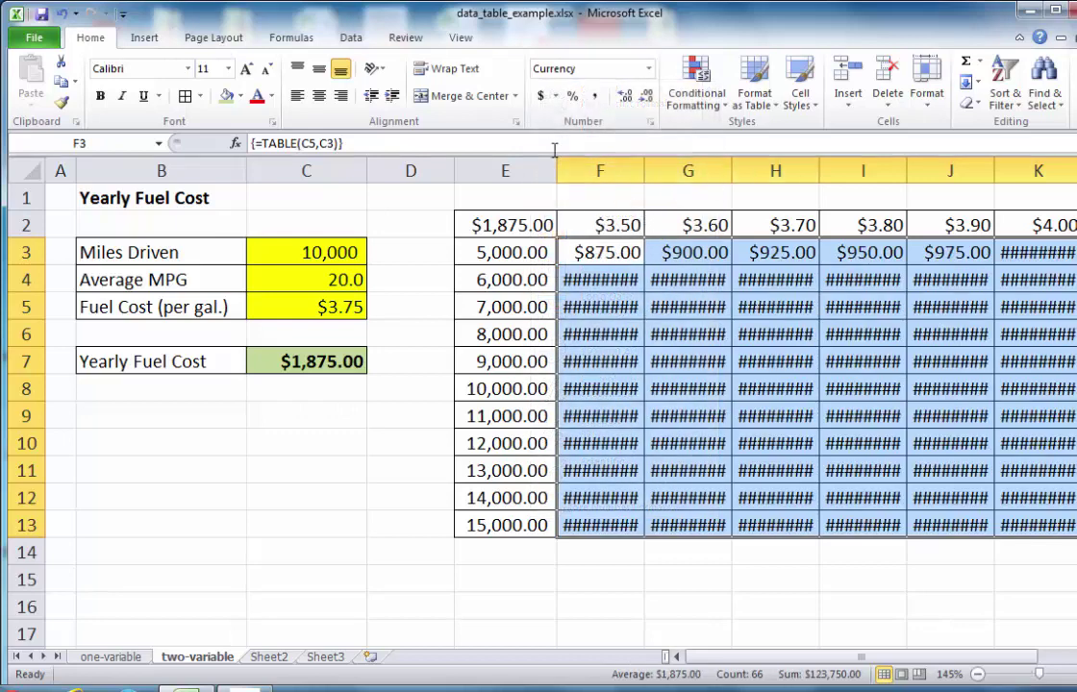
{"action": "left_click", "coordinate": [646, 97]}
{"action": "left_click", "coordinate": [648, 97]}
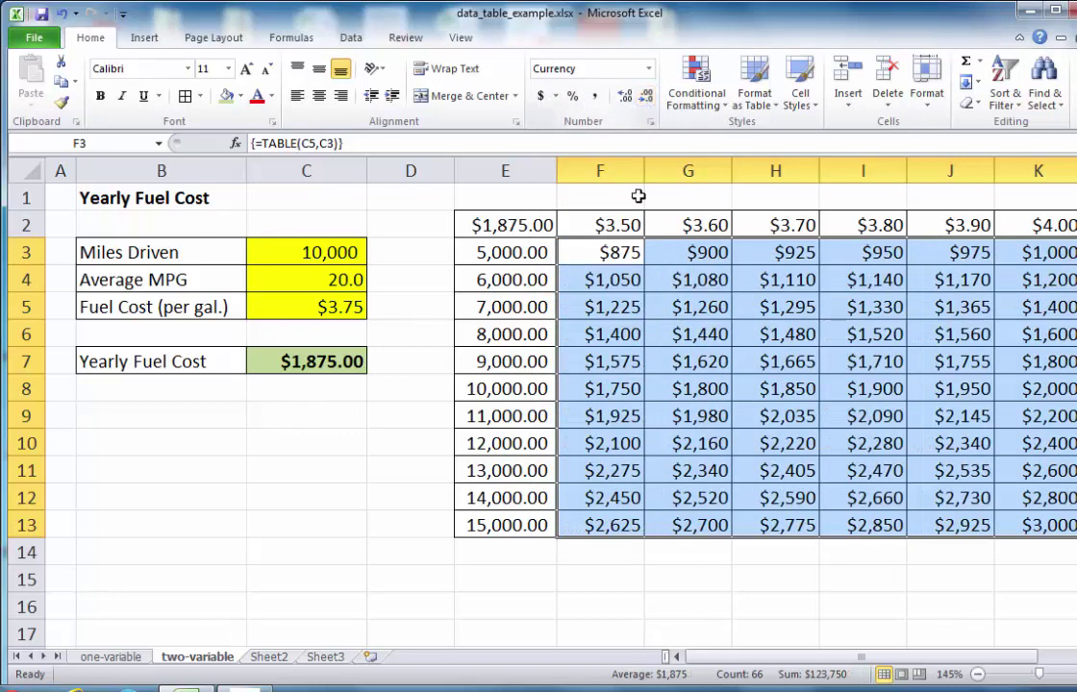
{"action": "left_click", "coordinate": [382, 519]}
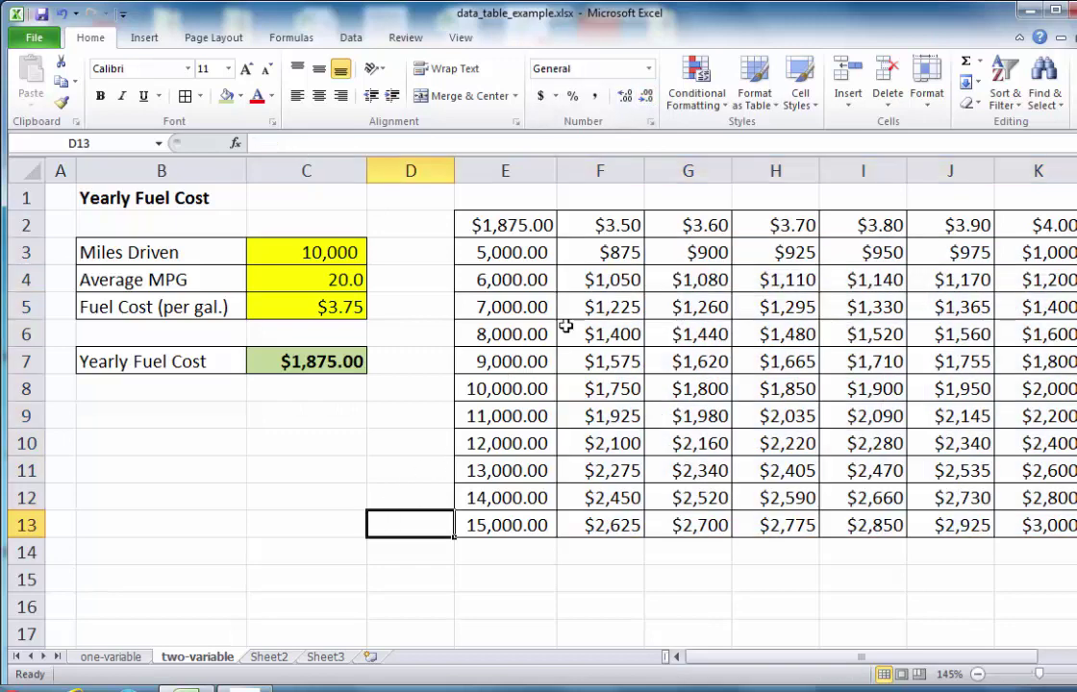
Step: Remove both decimal places from the miles driven values in E3:E13
{"action": "left_click_drag", "start_coordinate": [498, 250], "coordinate": [515, 414]}
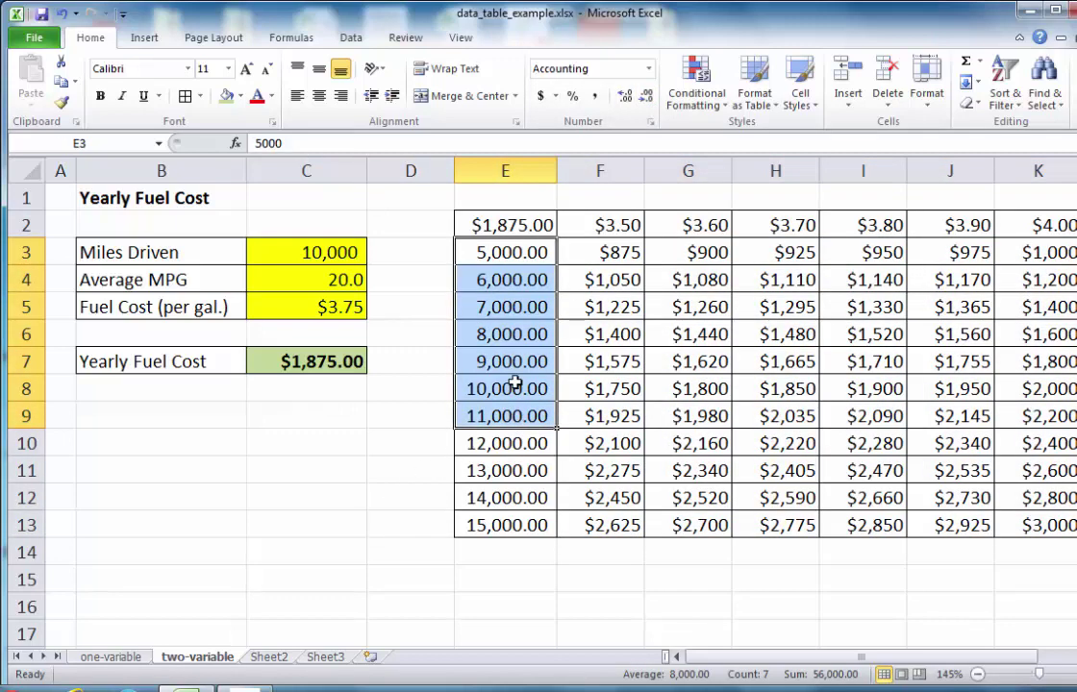
{"action": "left_click_drag", "start_coordinate": [515, 257], "coordinate": [516, 524]}
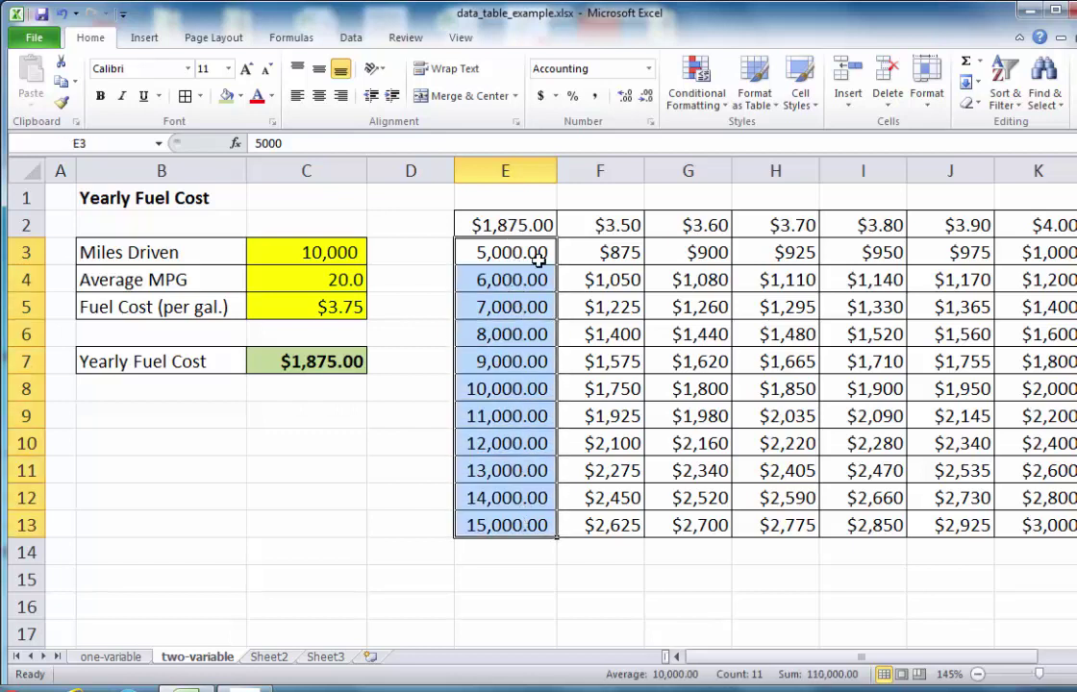
{"action": "left_click", "coordinate": [642, 95]}
{"action": "left_click", "coordinate": [642, 95]}
{"action": "left_click", "coordinate": [394, 492]}
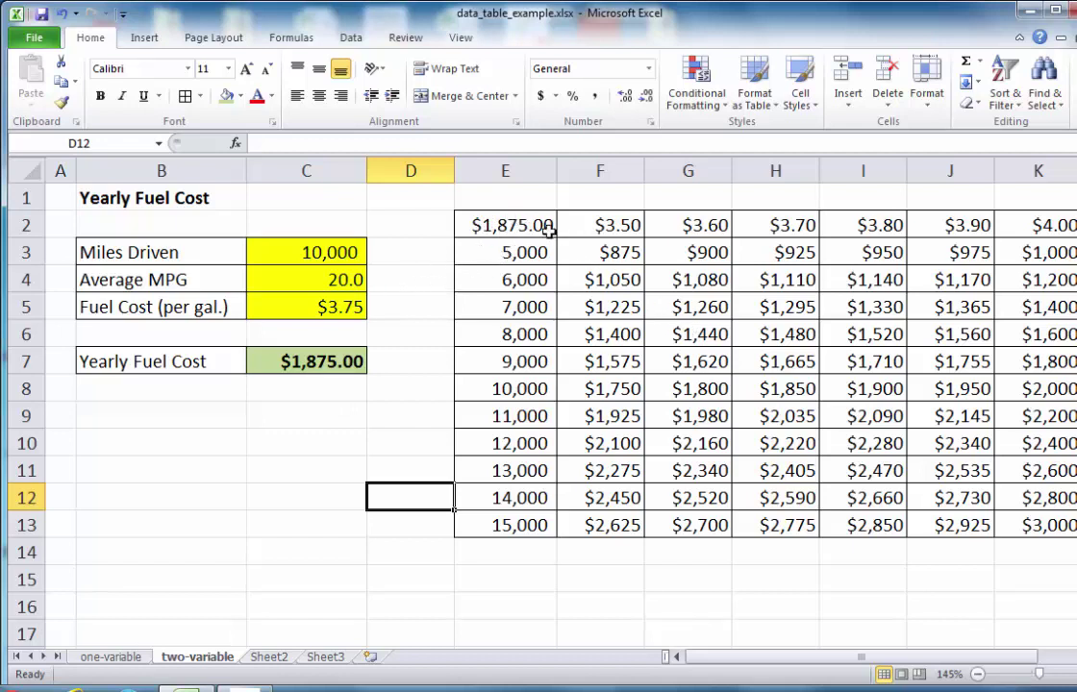
Step: Hide the formula result in corner cell E2 by setting its font color to white
{"action": "left_click", "coordinate": [487, 238]}
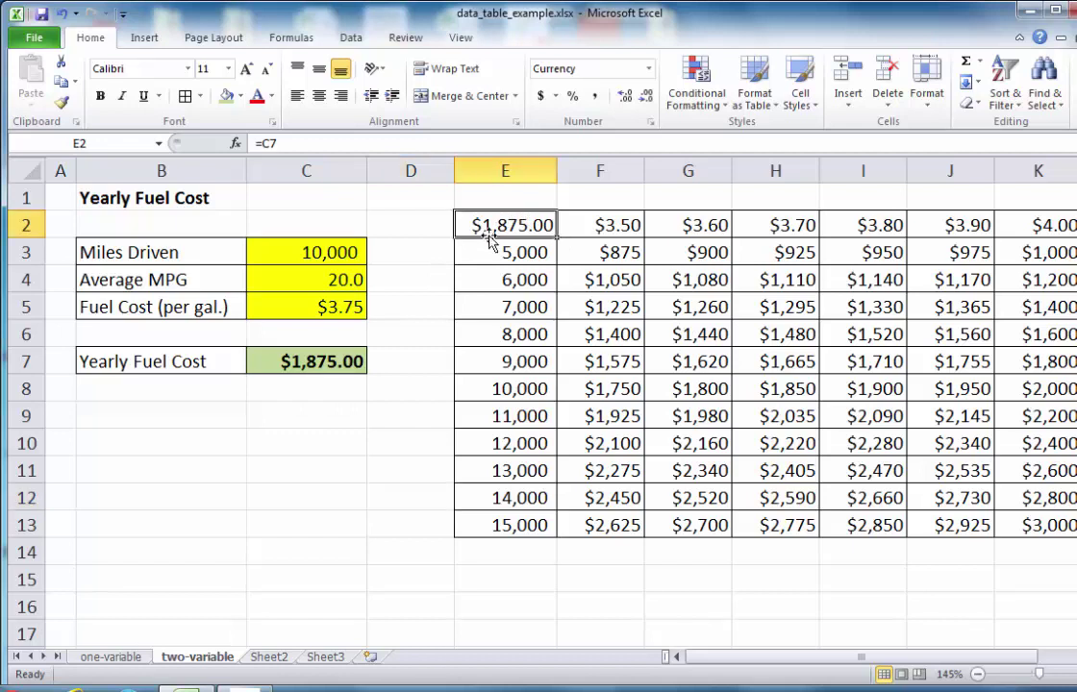
{"action": "left_click", "coordinate": [272, 96]}
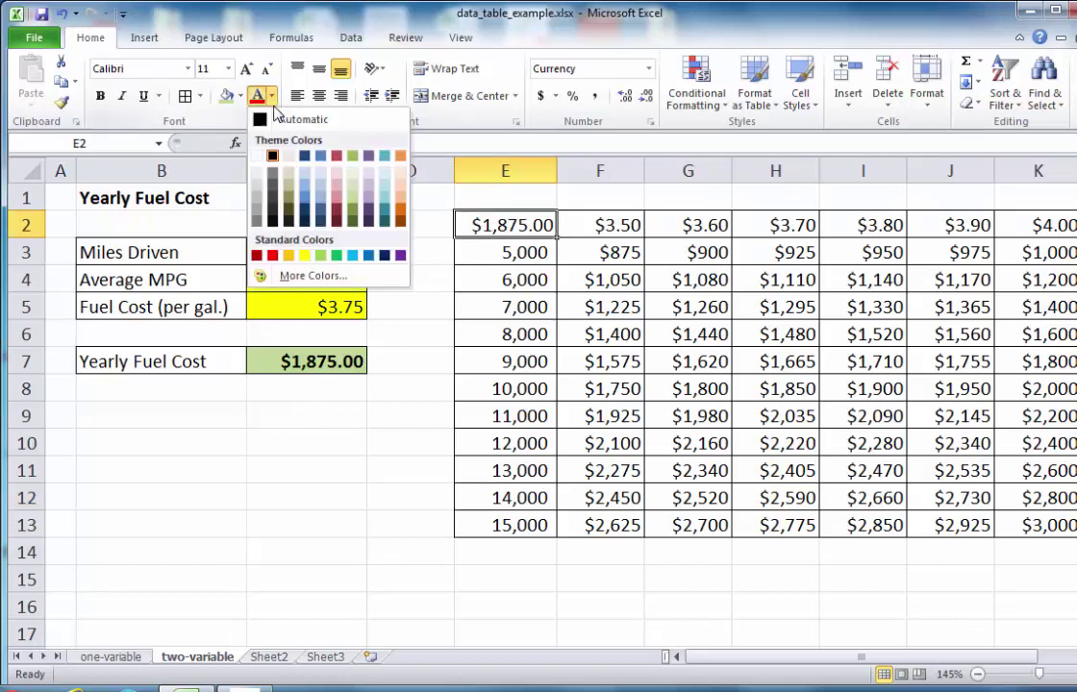
{"action": "left_click", "coordinate": [260, 156]}
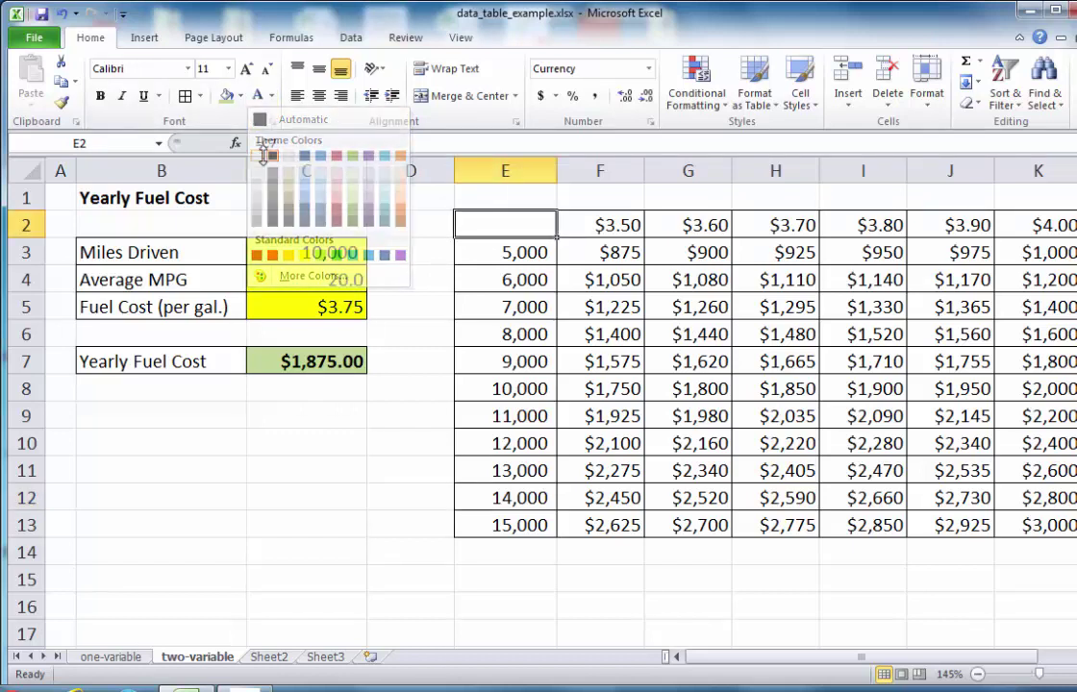
{"action": "left_click", "coordinate": [419, 447]}
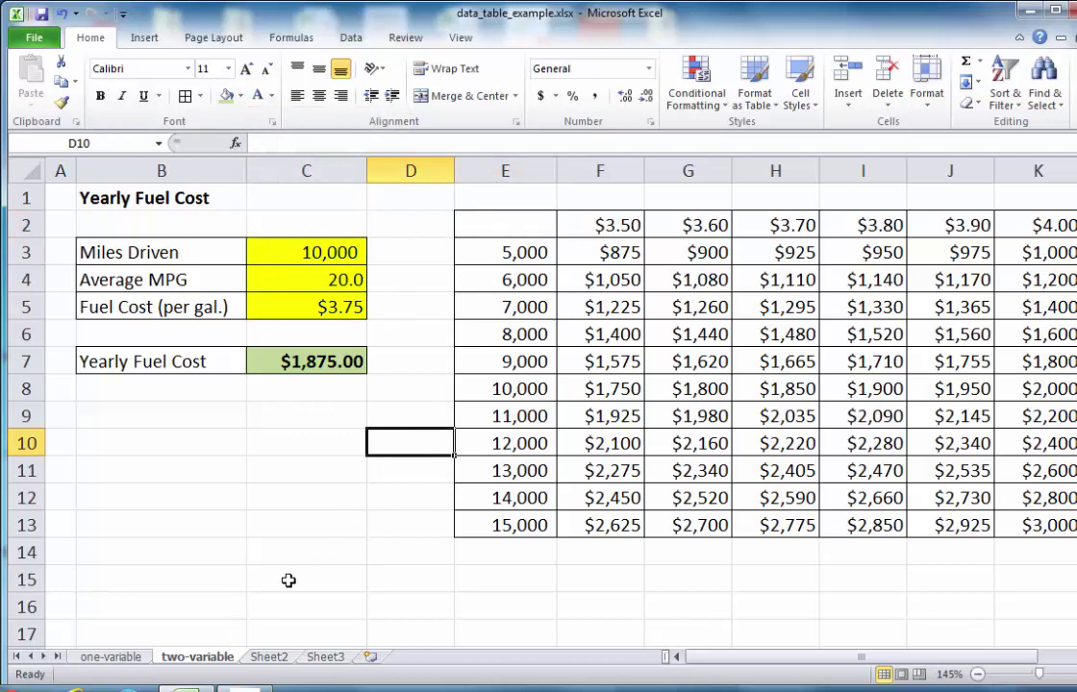
Step: On the one-variable sheet, apply the custom number format "Fuel Cost", including the quotation marks, to formula cell F2 as a column heading
{"action": "left_click", "coordinate": [108, 659]}
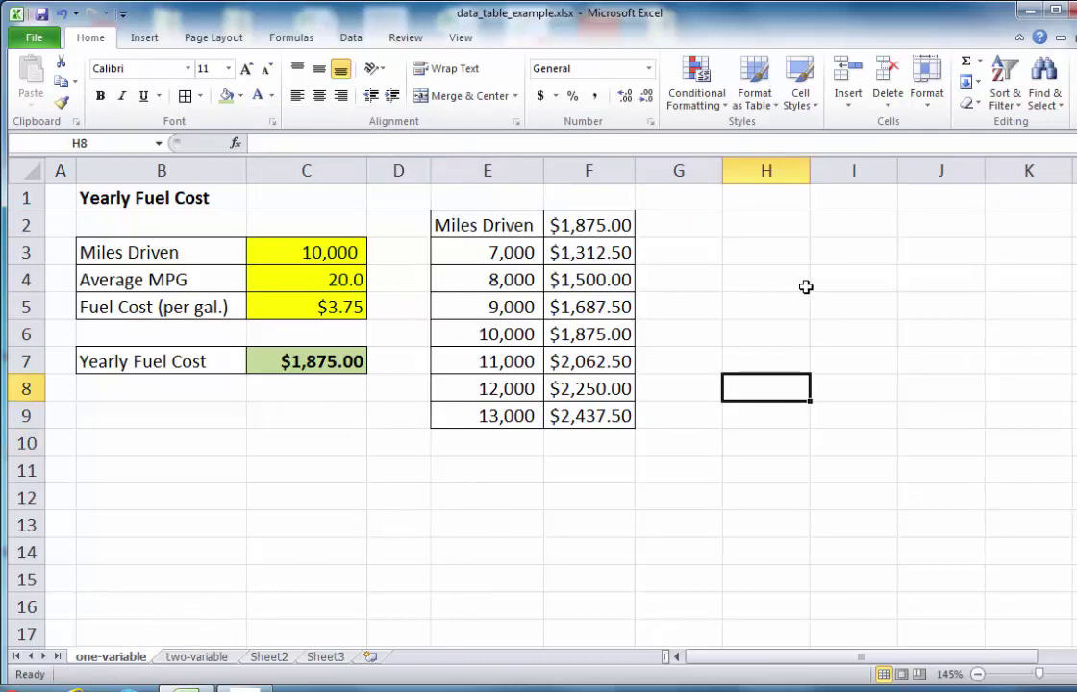
{"action": "left_click", "coordinate": [586, 221]}
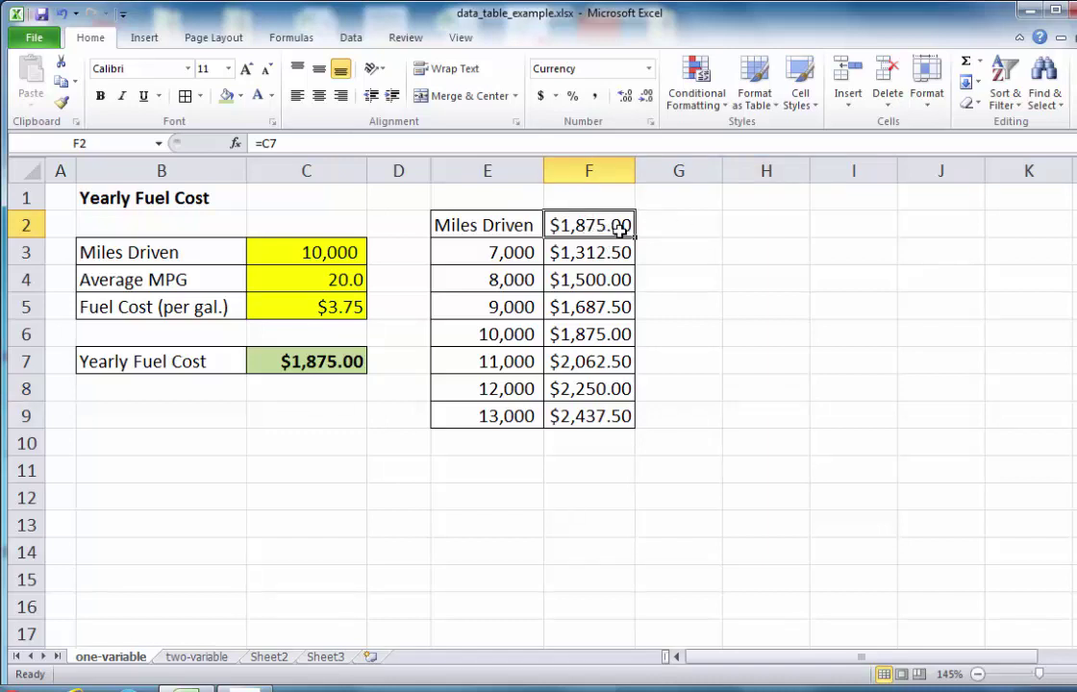
{"action": "left_click", "coordinate": [704, 242]}
{"action": "left_click", "coordinate": [620, 223]}
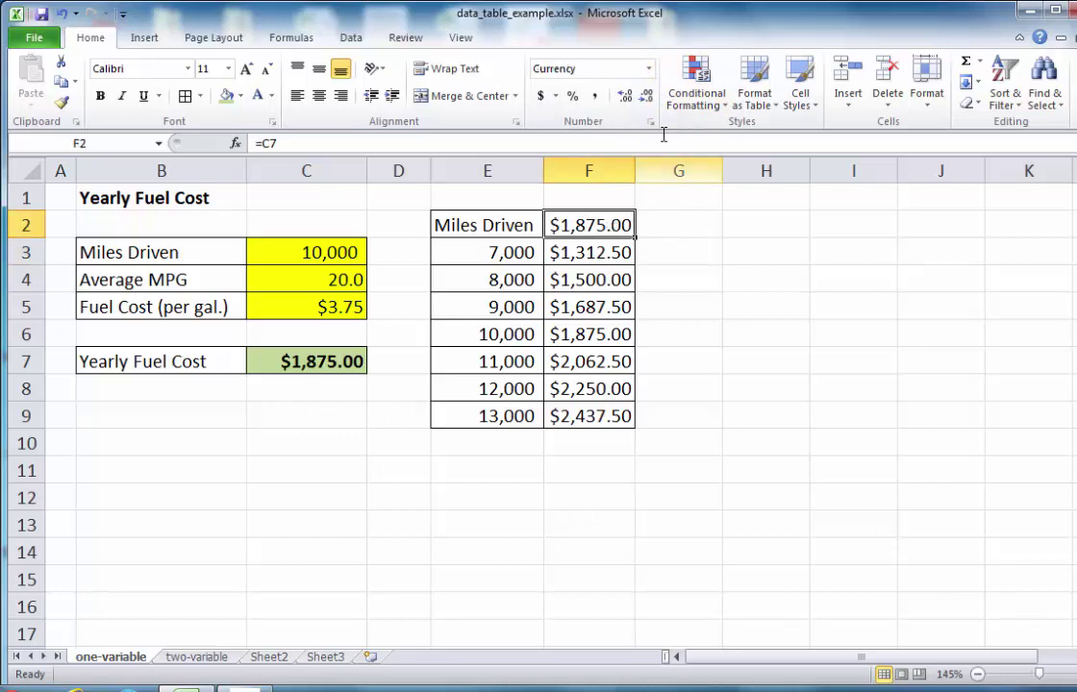
{"action": "left_click", "coordinate": [648, 69]}
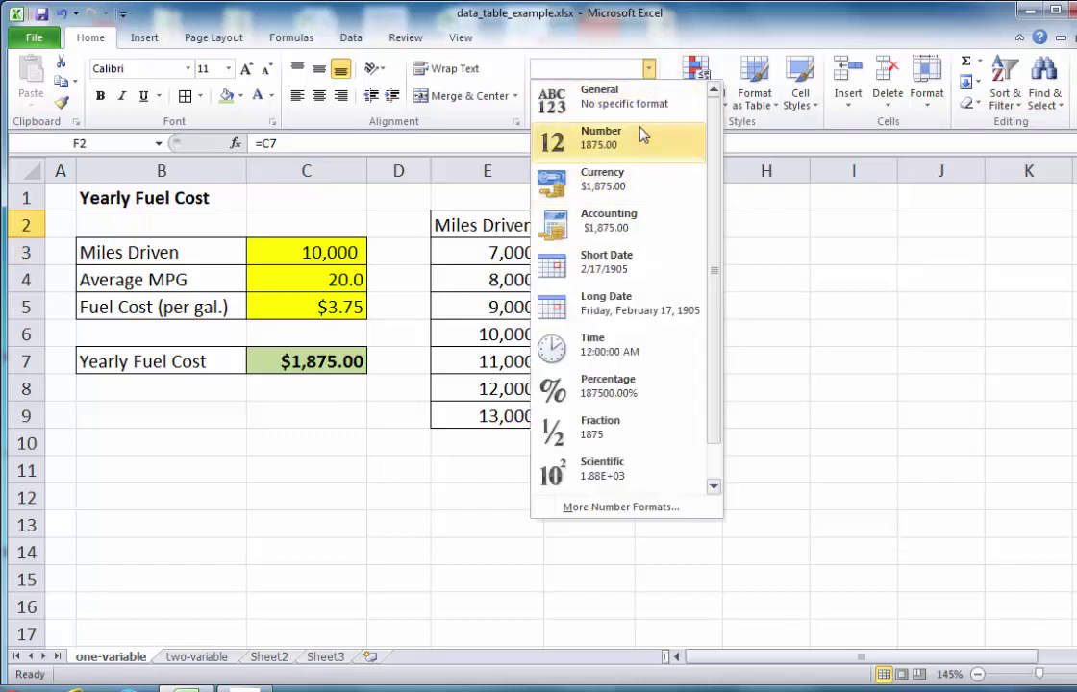
{"action": "left_click", "coordinate": [621, 508]}
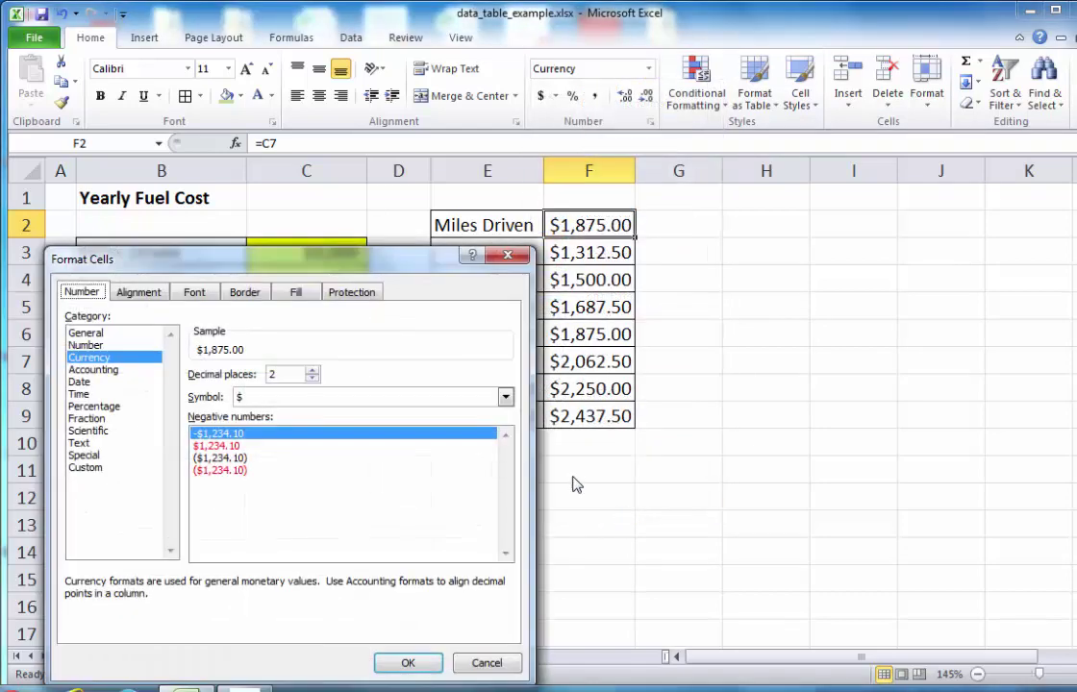
{"action": "left_click", "coordinate": [86, 468]}
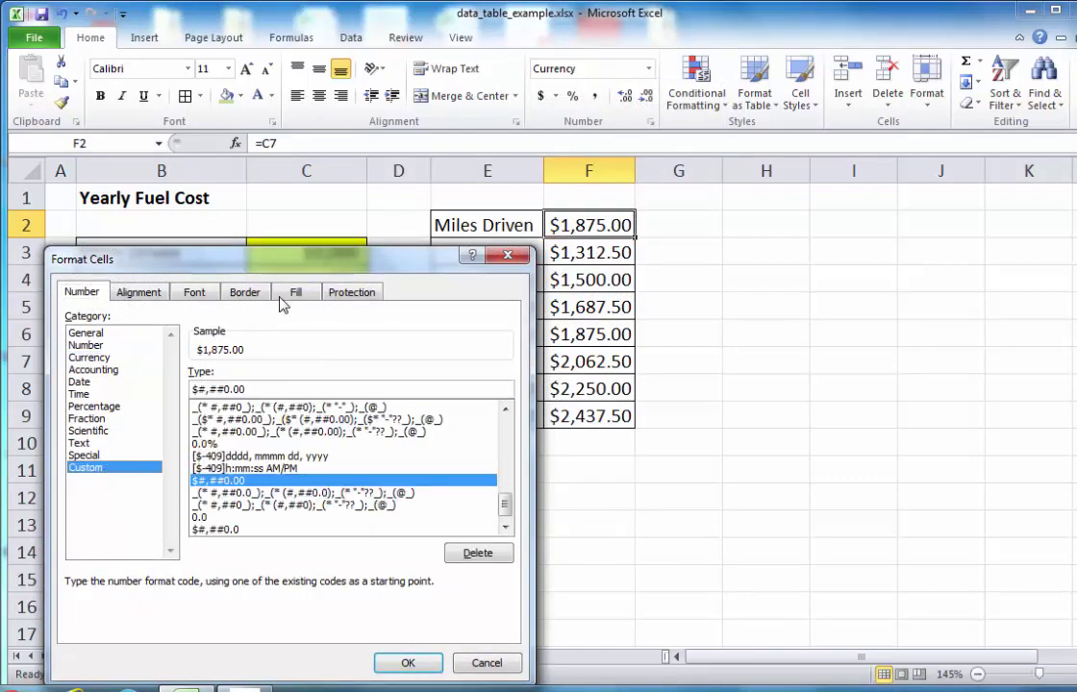
{"action": "left_click_drag", "start_coordinate": [284, 269], "coordinate": [275, 212]}
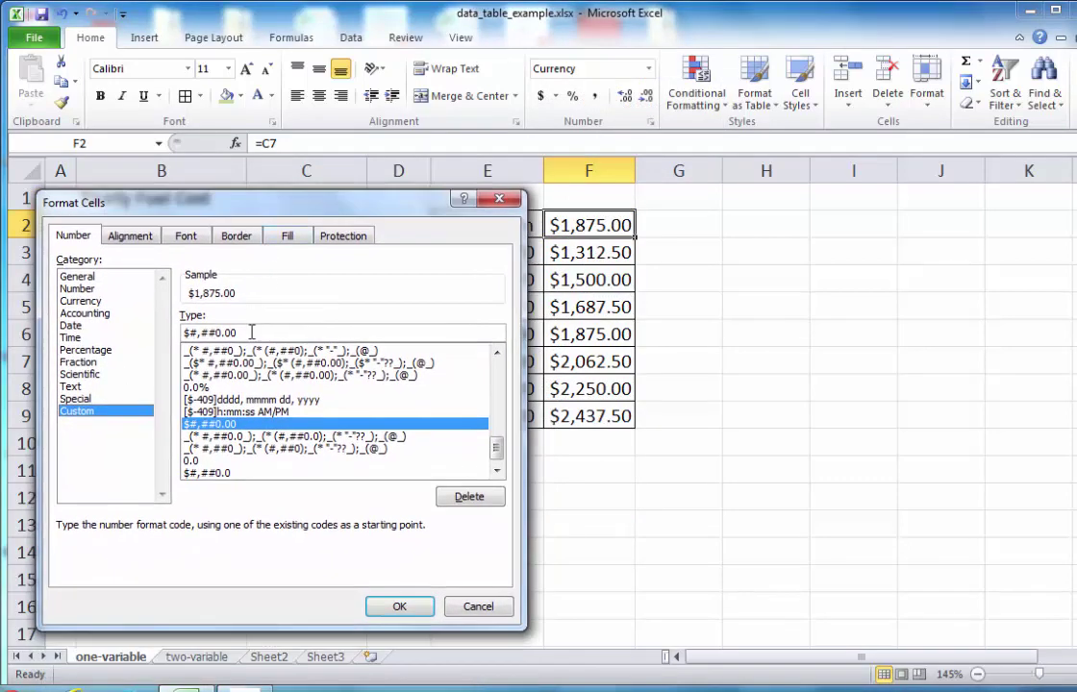
{"action": "left_click_drag", "start_coordinate": [247, 332], "coordinate": [168, 332]}
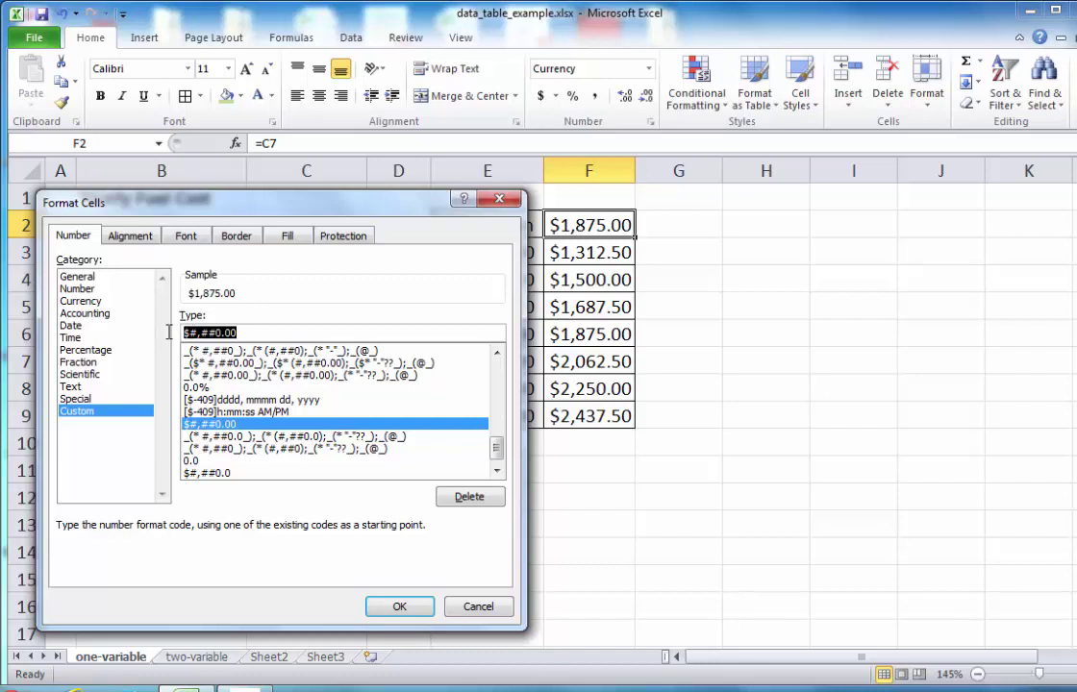
{"action": "type", "text": "\""}
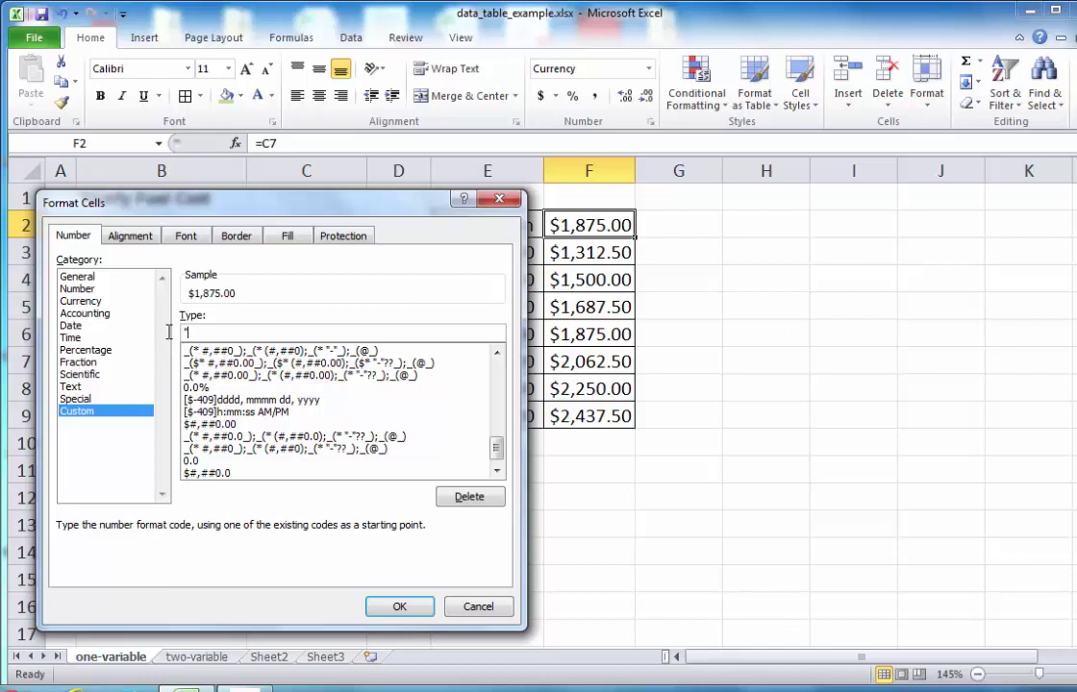
{"action": "type", "text": "Fuel Cost\""}
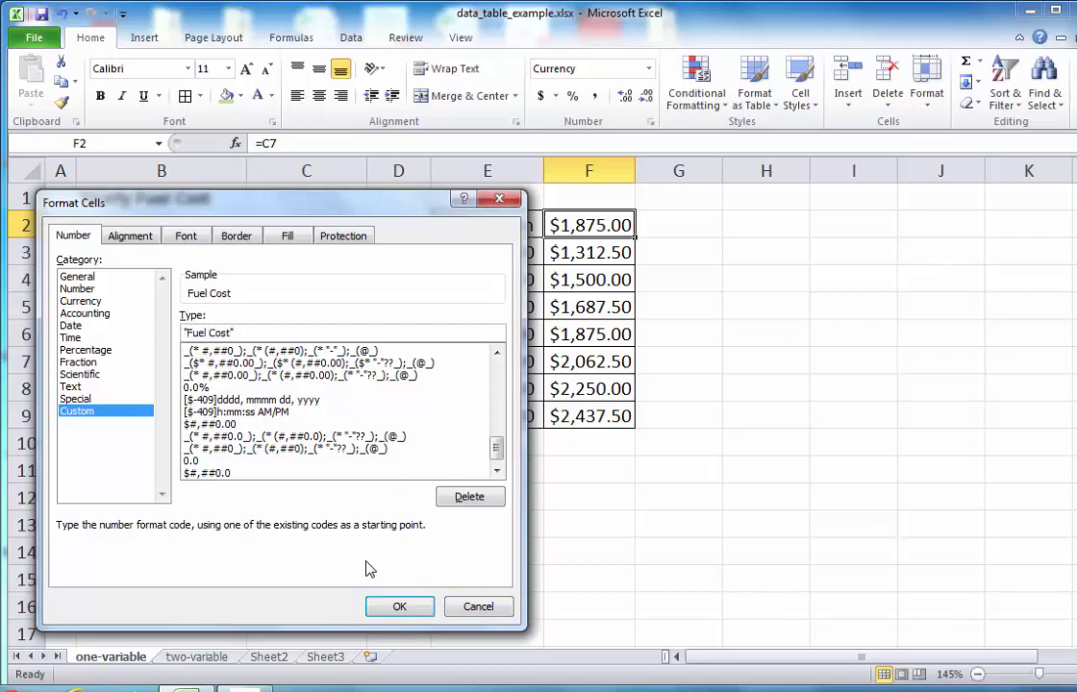
{"action": "left_click", "coordinate": [380, 604]}
{"action": "left_click", "coordinate": [677, 577]}
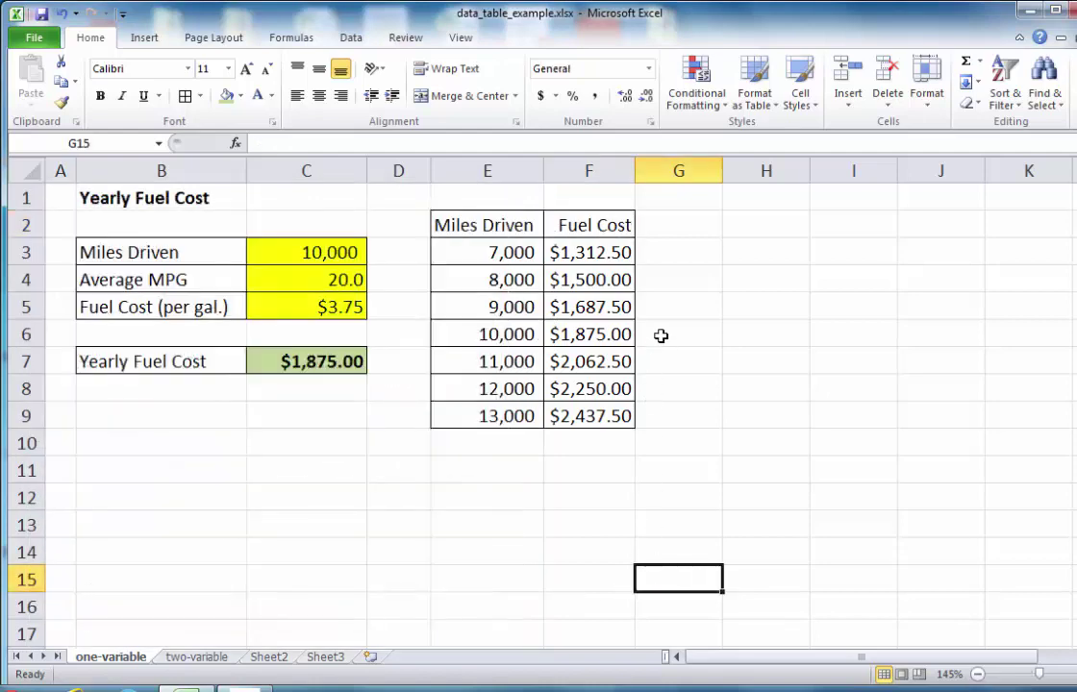
{"action": "left_click", "coordinate": [602, 227]}
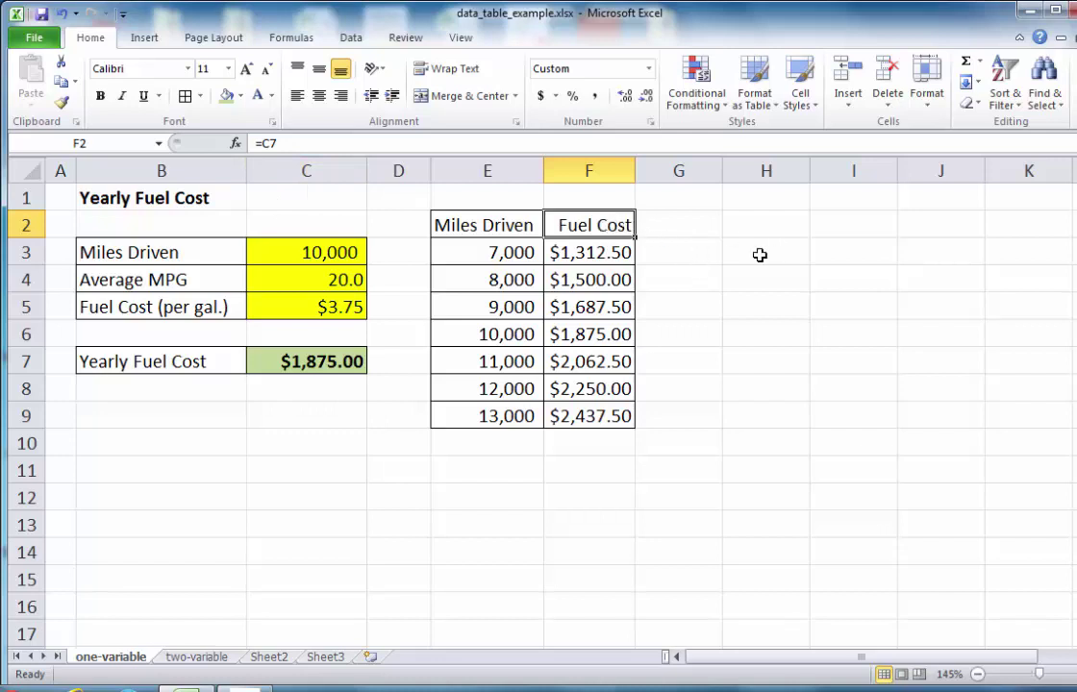
{"action": "left_click", "coordinate": [733, 279]}
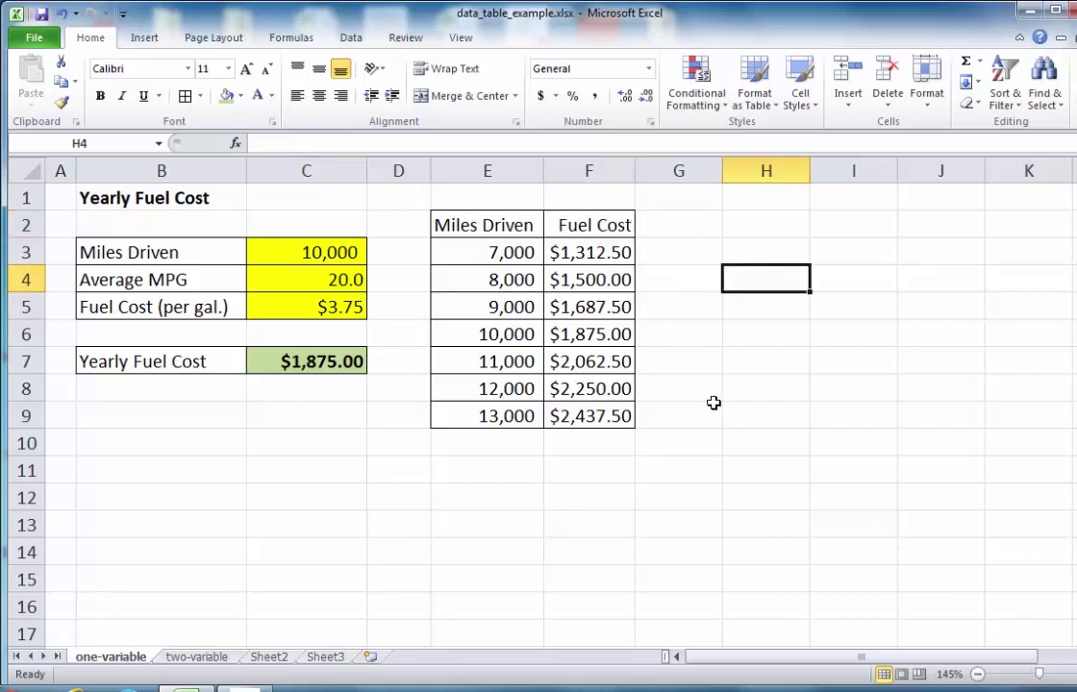